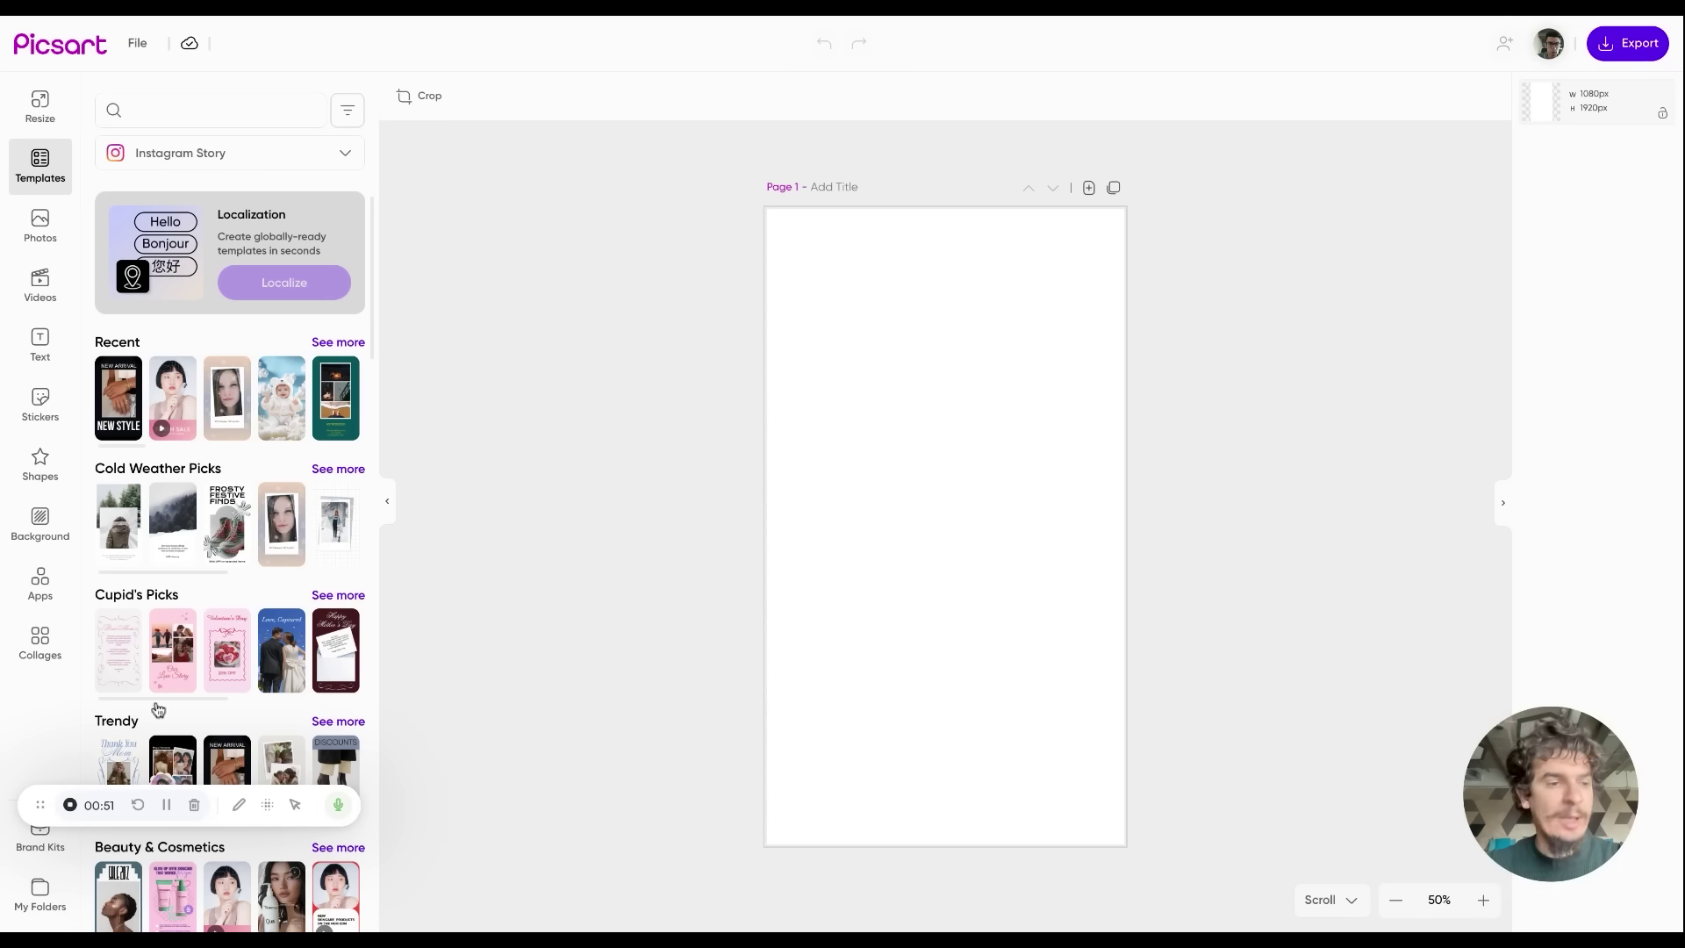
- With the blank 1080×1920 Instagram Story canvas ready, bring up the Apps section
{"action": "left_click", "coordinate": [37, 583]}
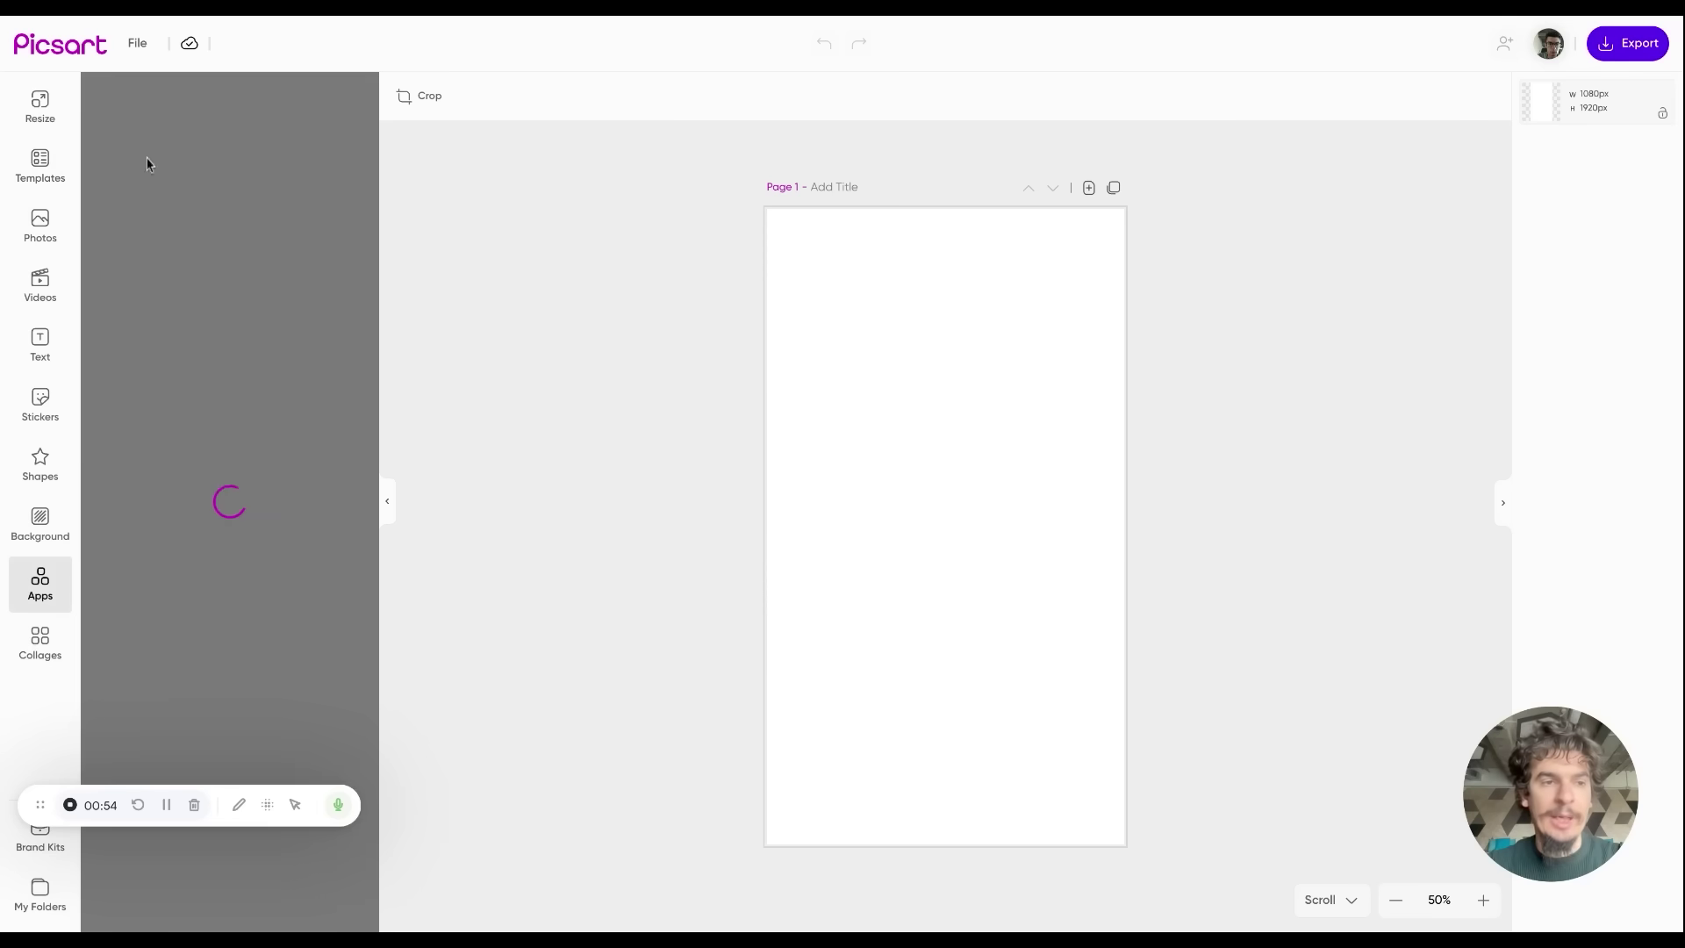
- Find the Story Maker app through search and pick its NEW COLLECTION story template
{"action": "left_click", "coordinate": [135, 142]}
{"action": "type", "text": "story"}
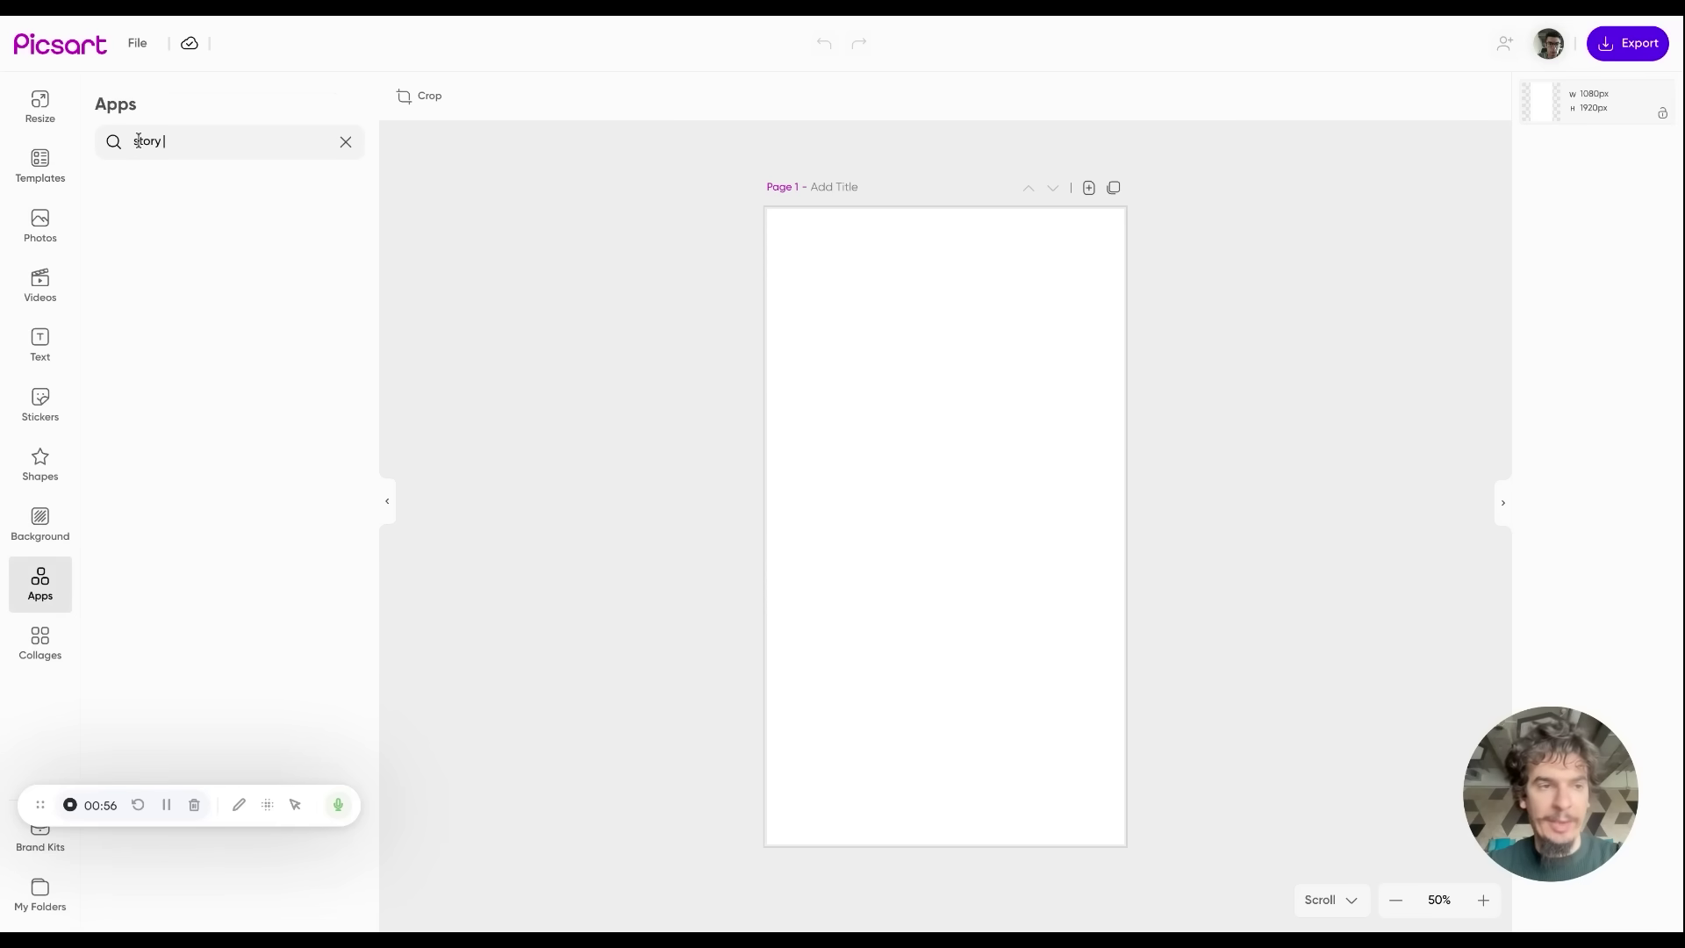
{"action": "type", "text": " maker"}
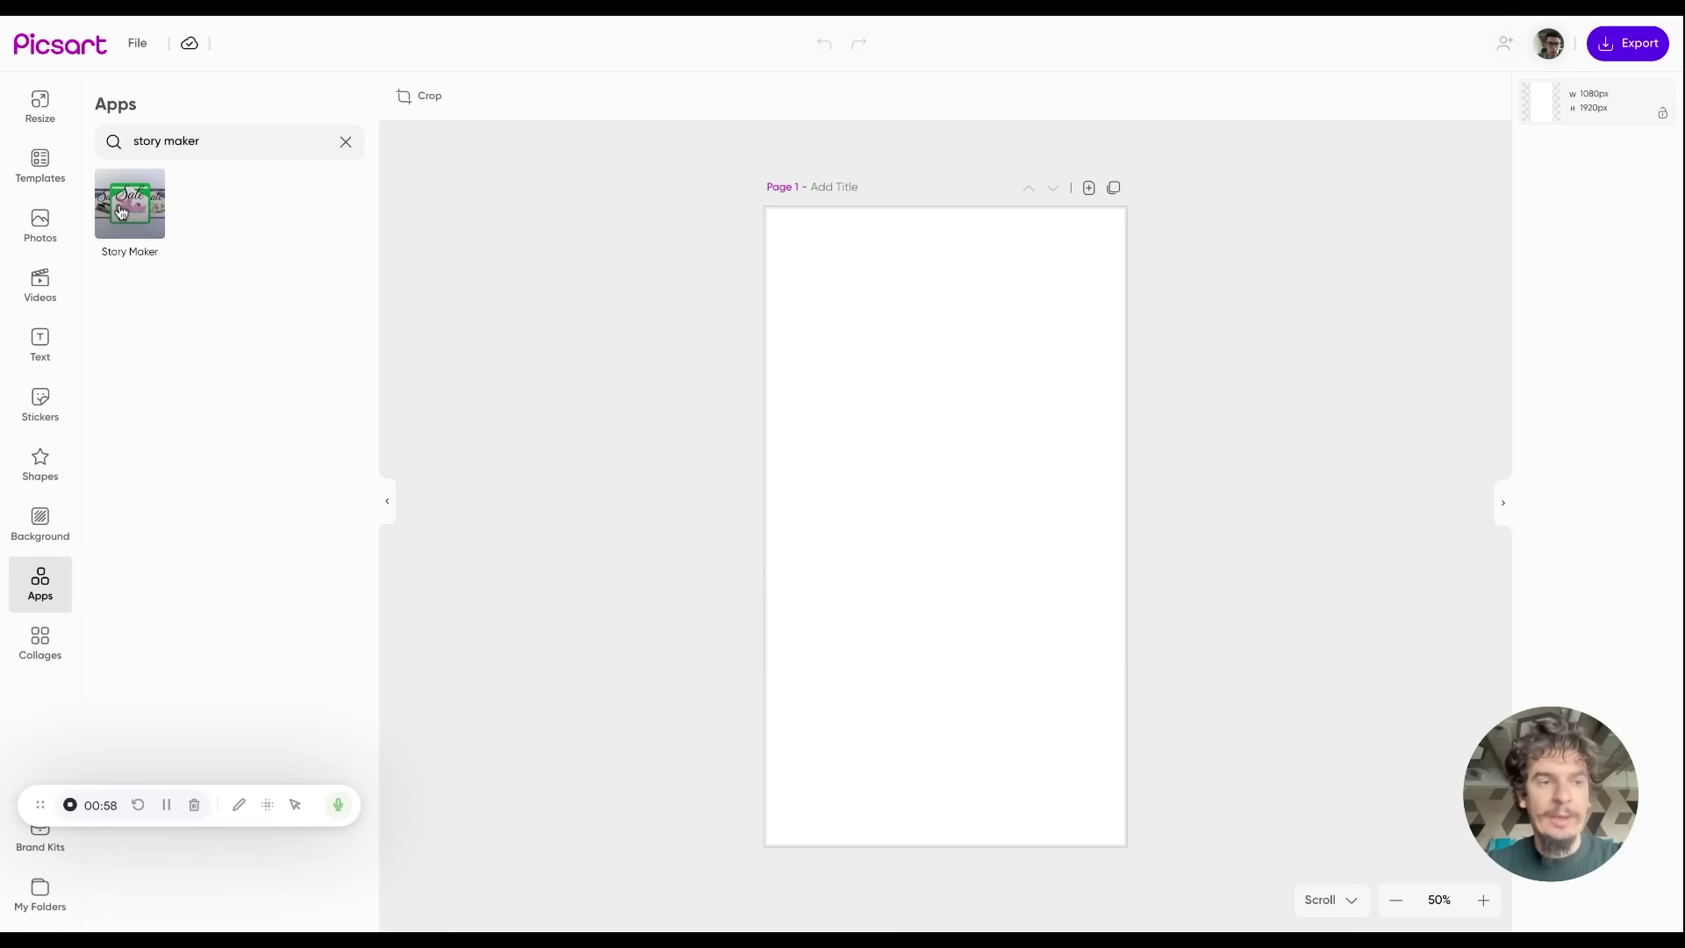
{"action": "left_click", "coordinate": [120, 212]}
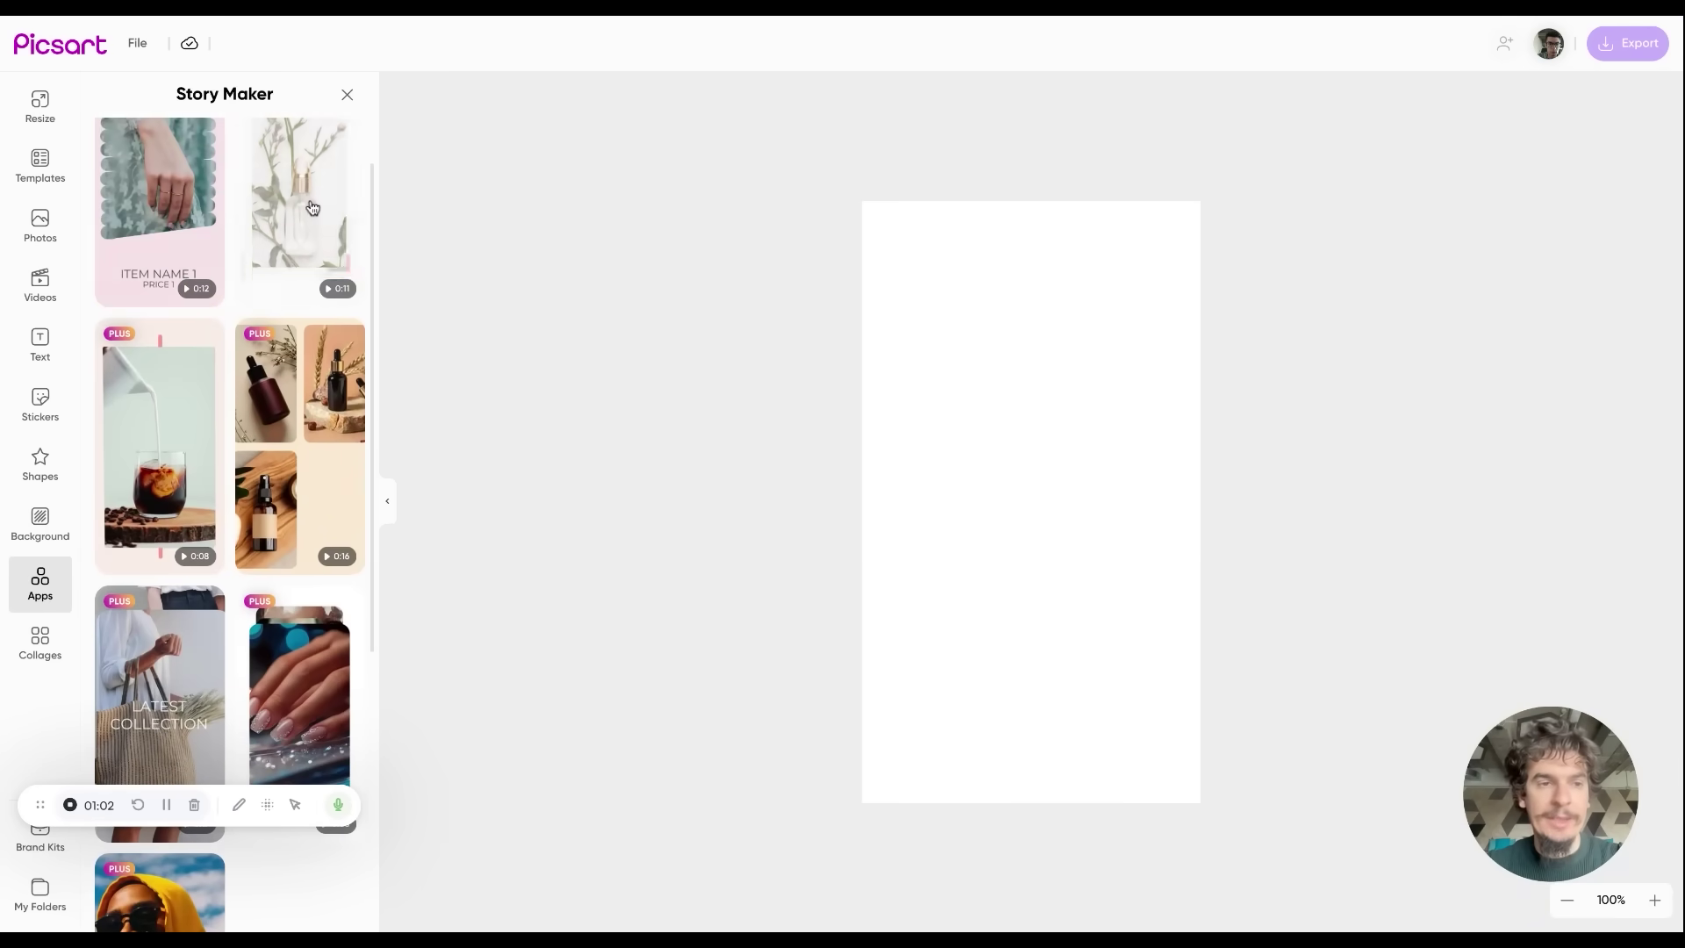
{"action": "scroll", "coordinate": [312, 209], "scroll_direction": "up", "scroll_amount": 1}
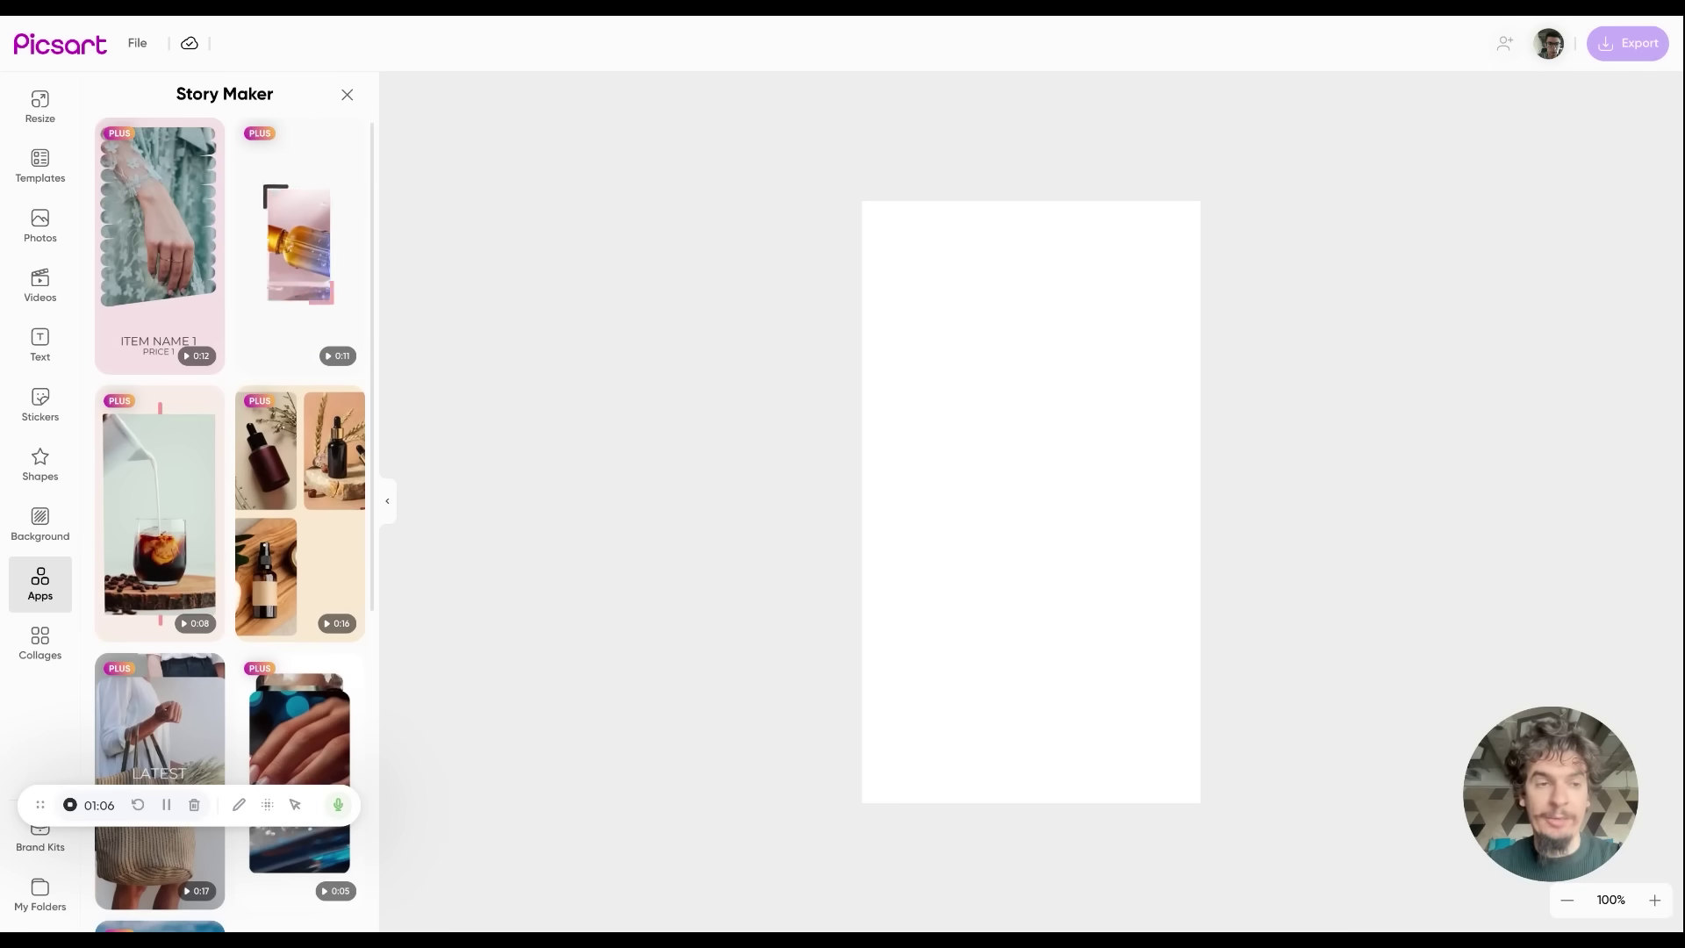
{"action": "scroll", "coordinate": [300, 330], "scroll_direction": "down", "scroll_amount": 2}
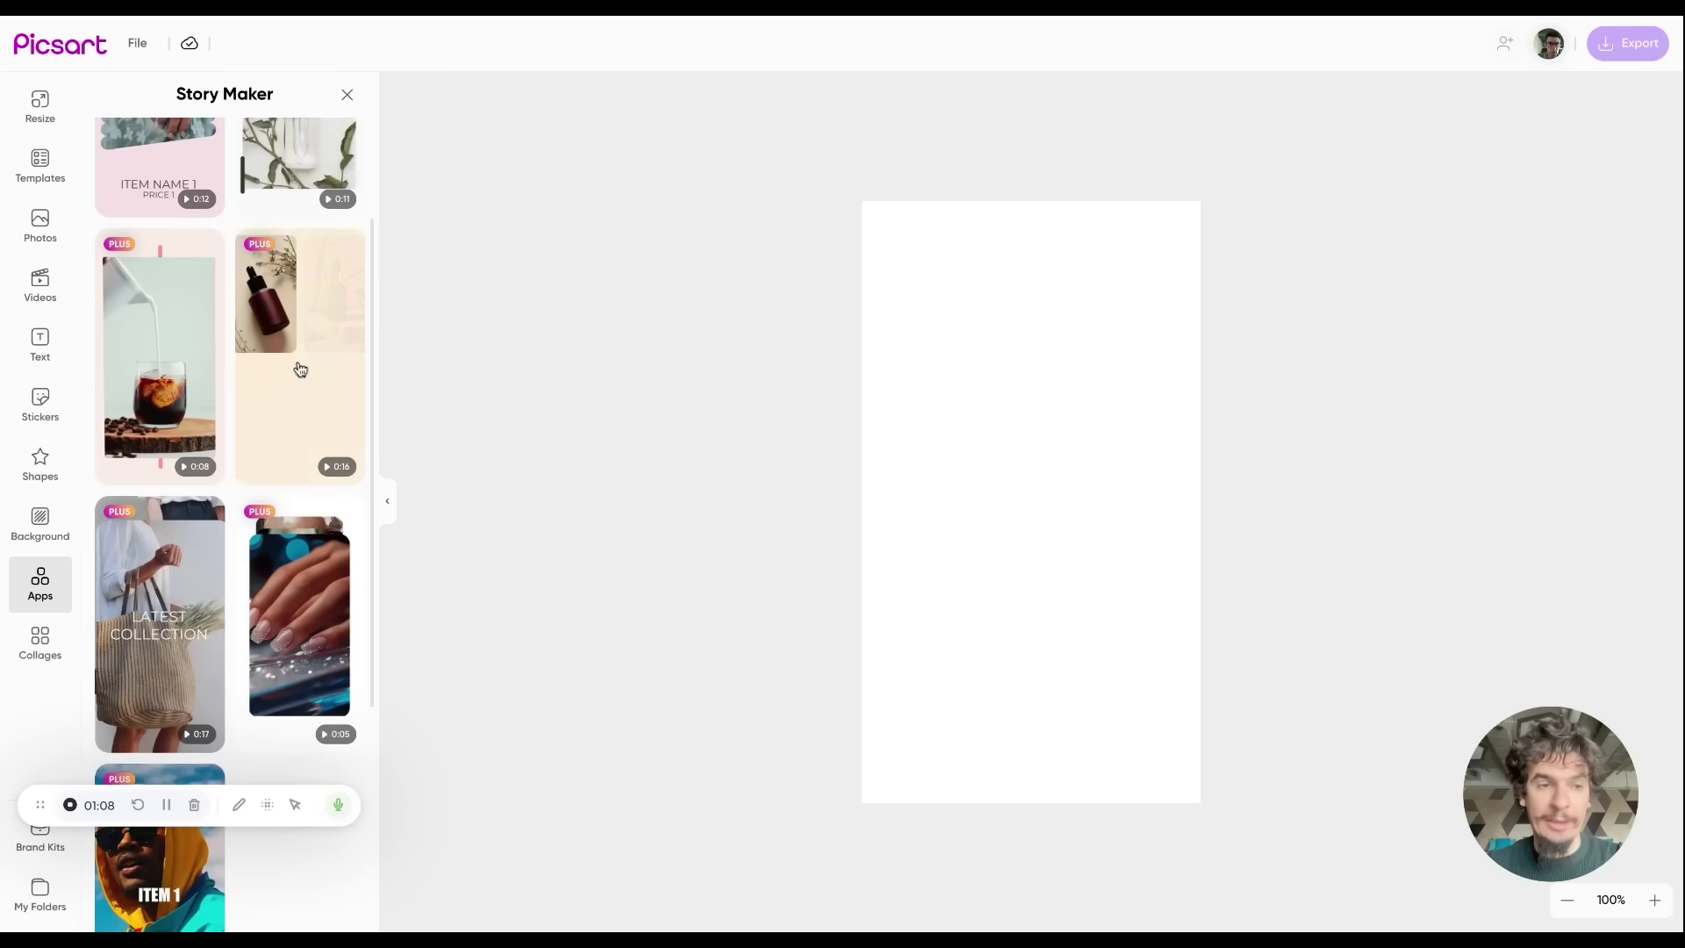
{"action": "scroll", "coordinate": [230, 500], "scroll_direction": "down", "scroll_amount": 3}
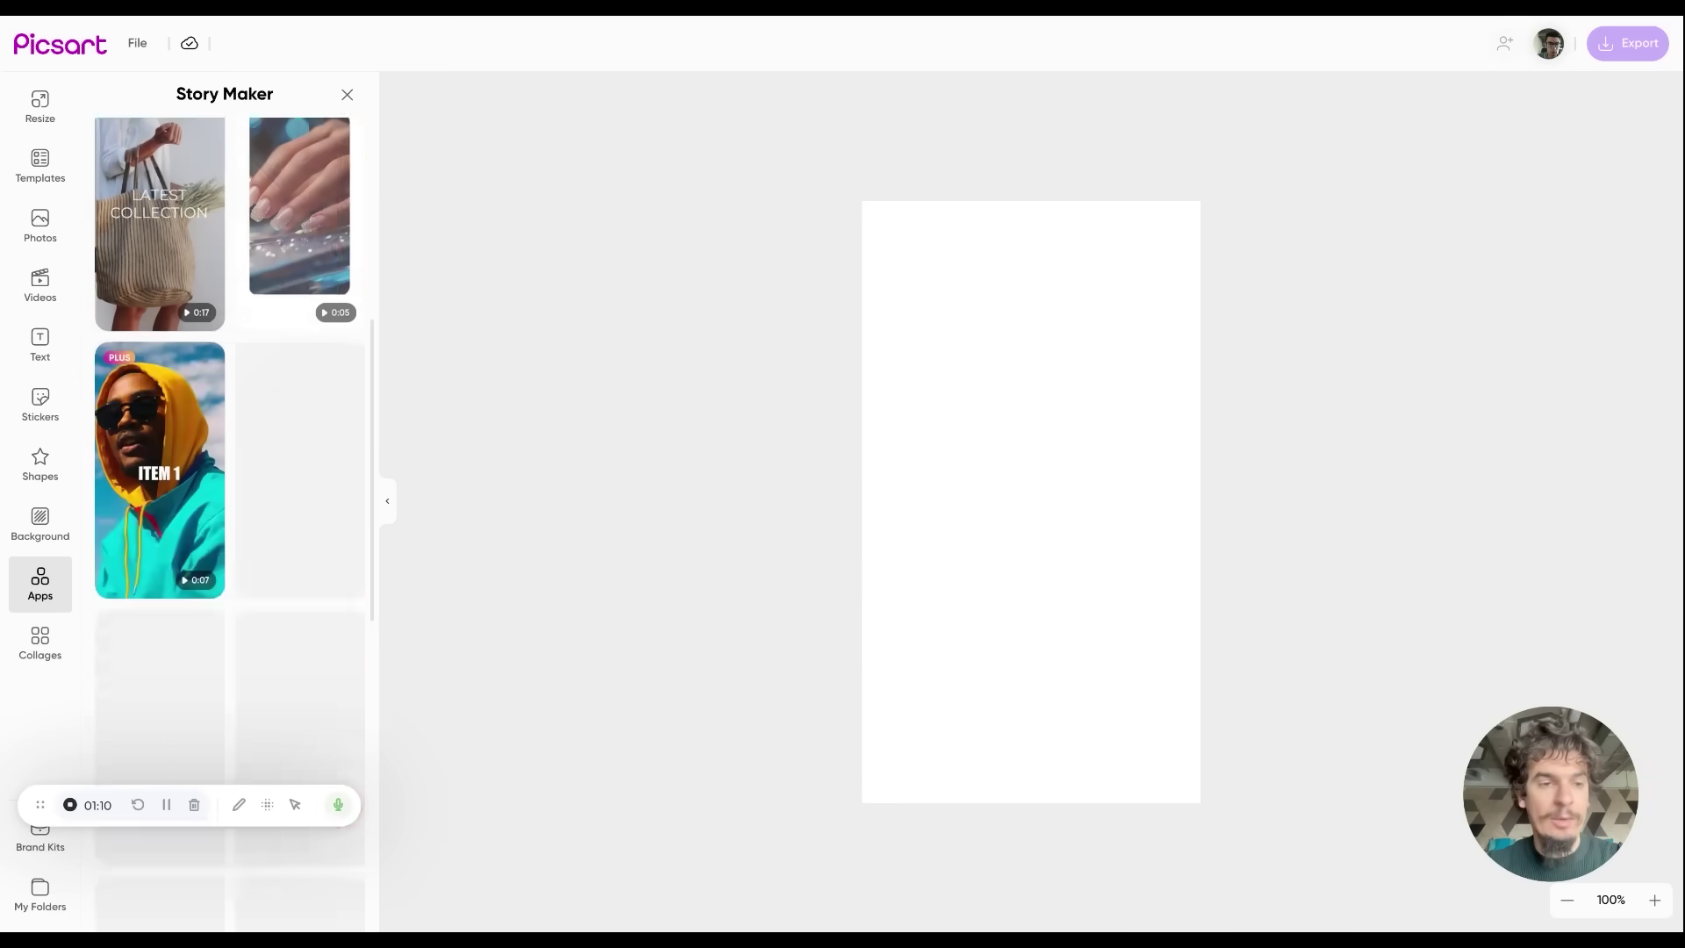
{"action": "scroll", "coordinate": [230, 500], "scroll_direction": "down", "scroll_amount": 3}
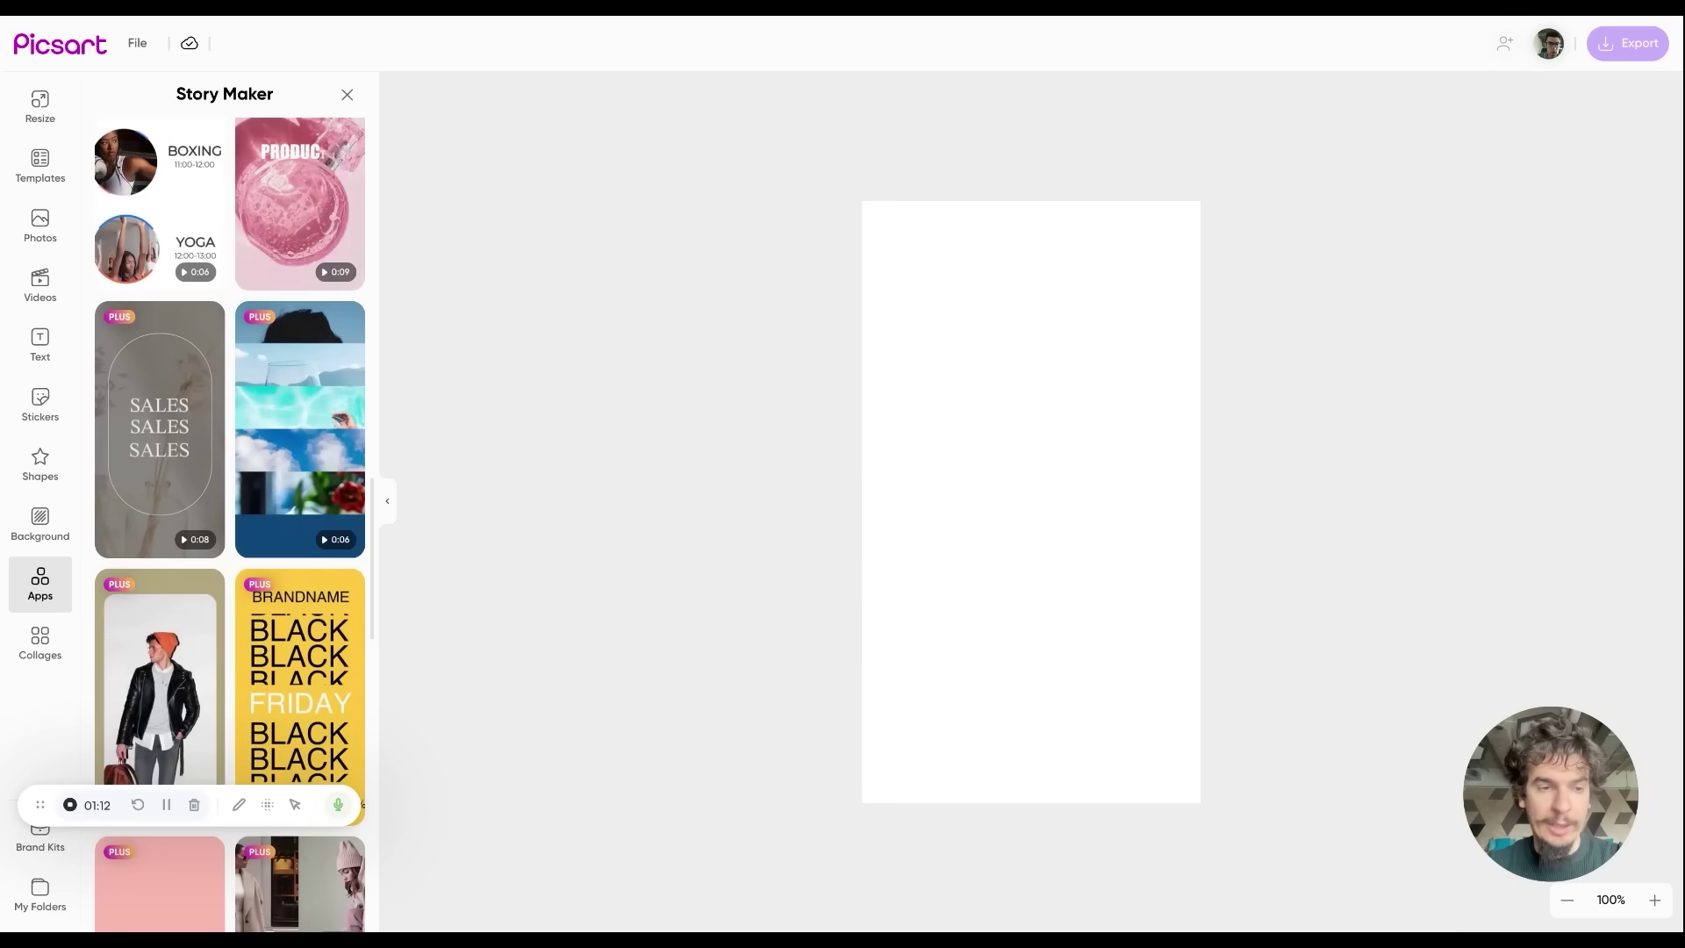
{"action": "scroll", "coordinate": [300, 435], "scroll_direction": "down", "scroll_amount": 1}
{"action": "scroll", "coordinate": [300, 434], "scroll_direction": "down", "scroll_amount": 5}
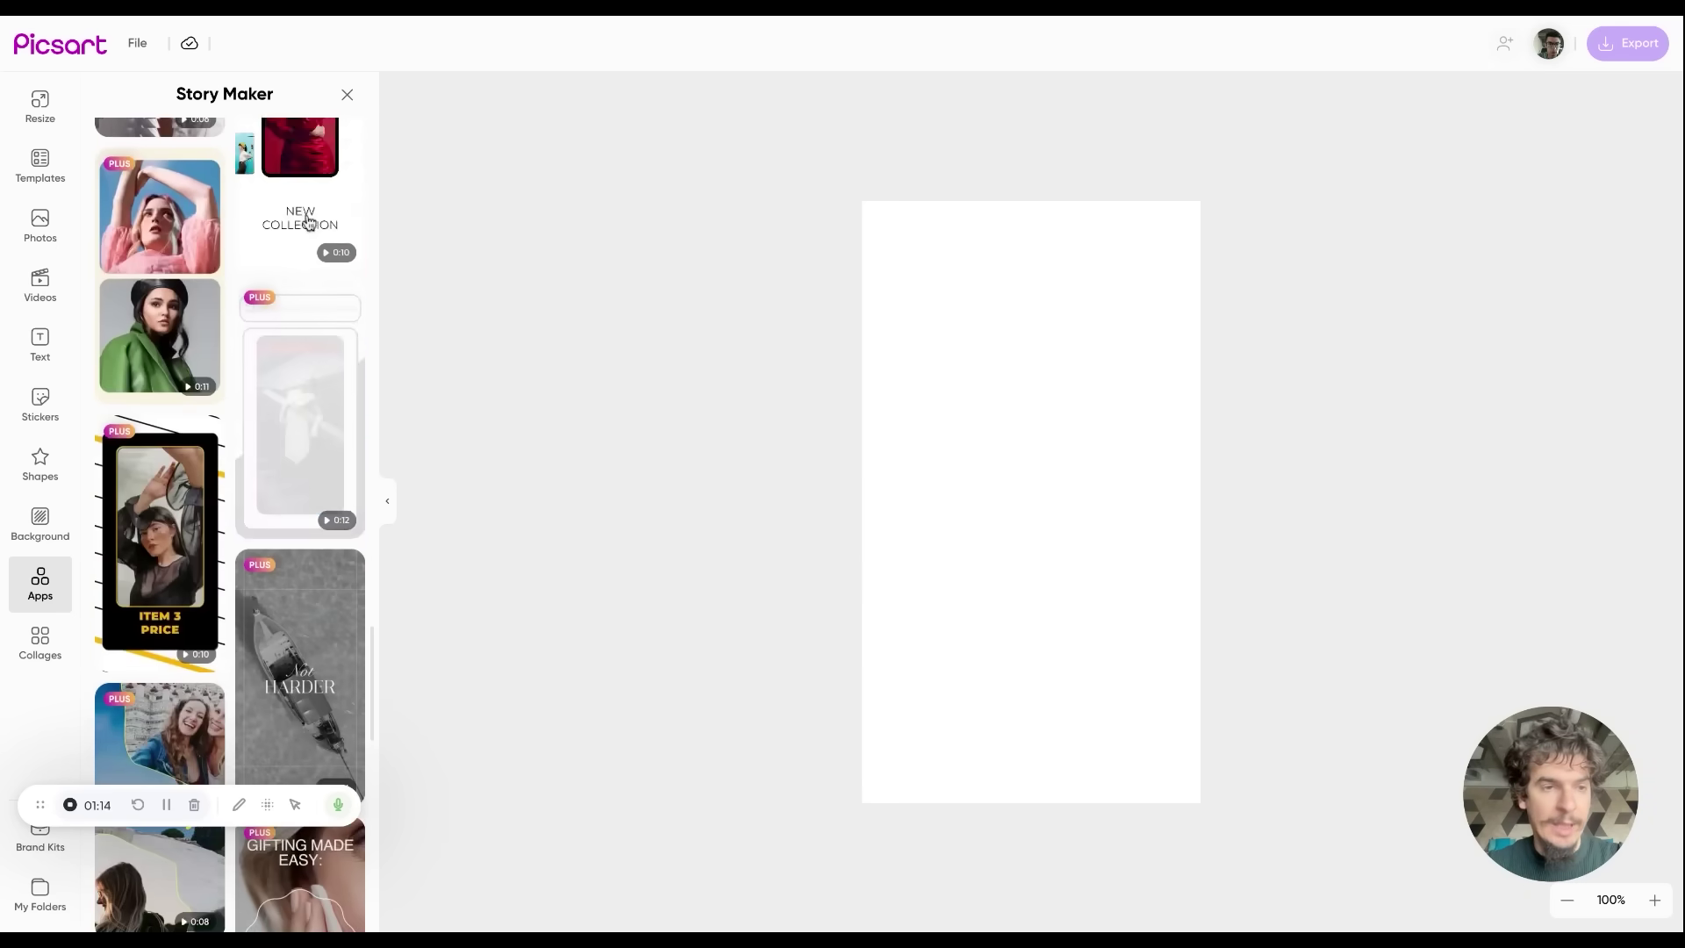
{"action": "scroll", "coordinate": [308, 220], "scroll_direction": "up", "scroll_amount": 2}
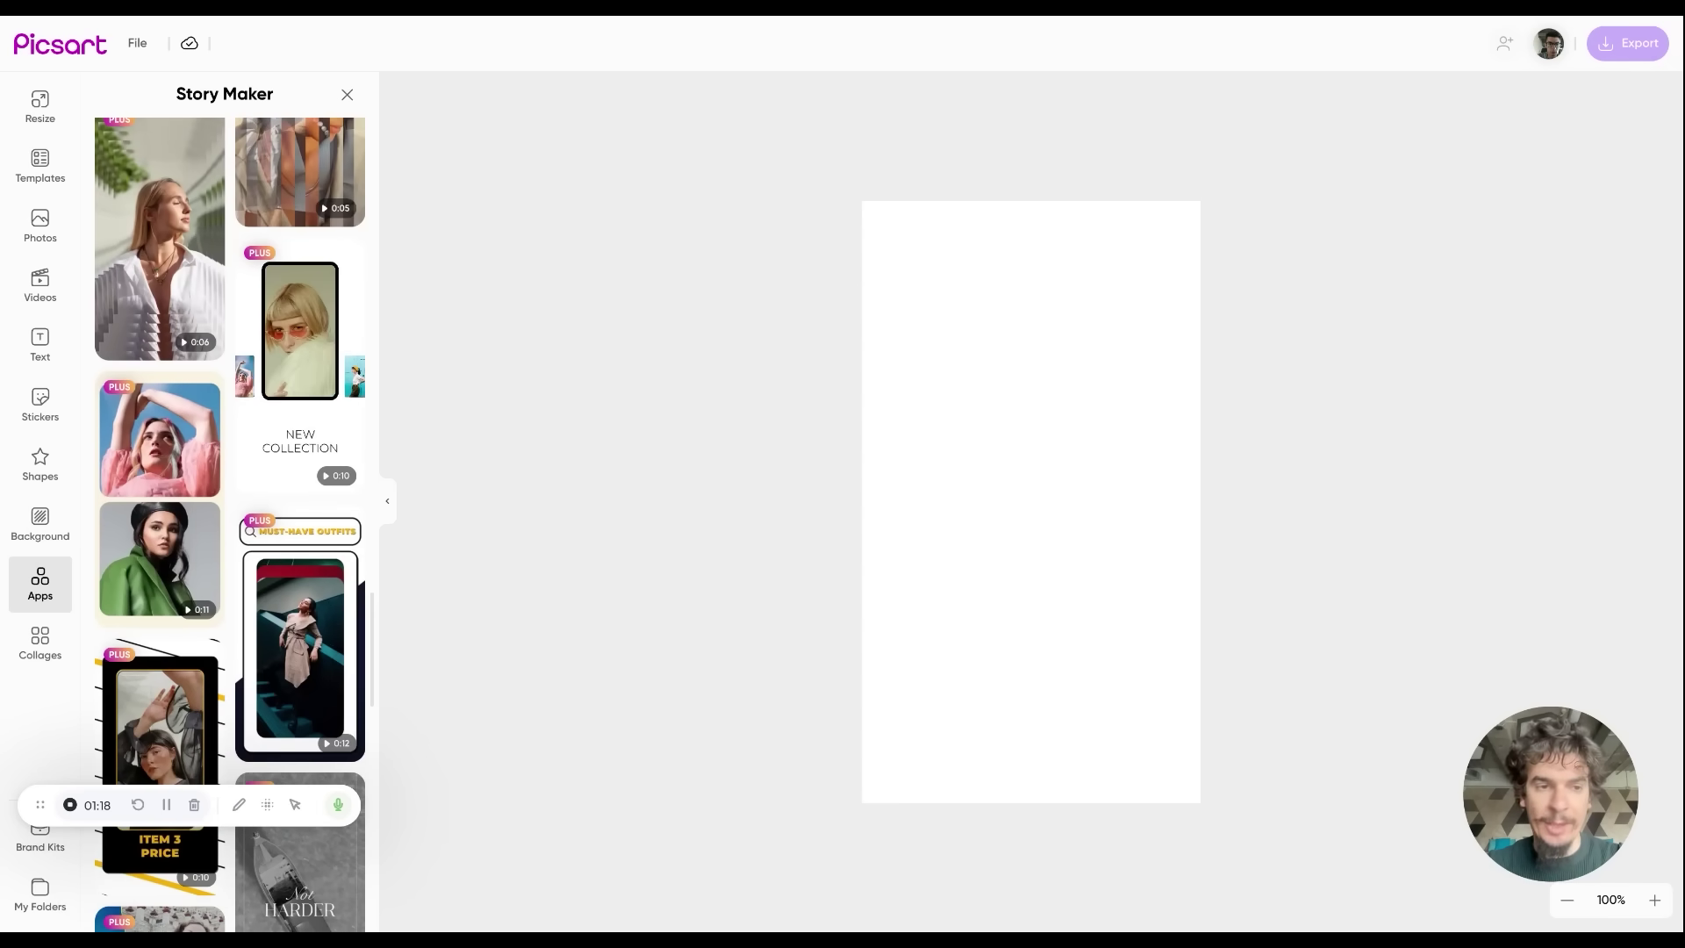
{"action": "left_click", "coordinate": [300, 330]}
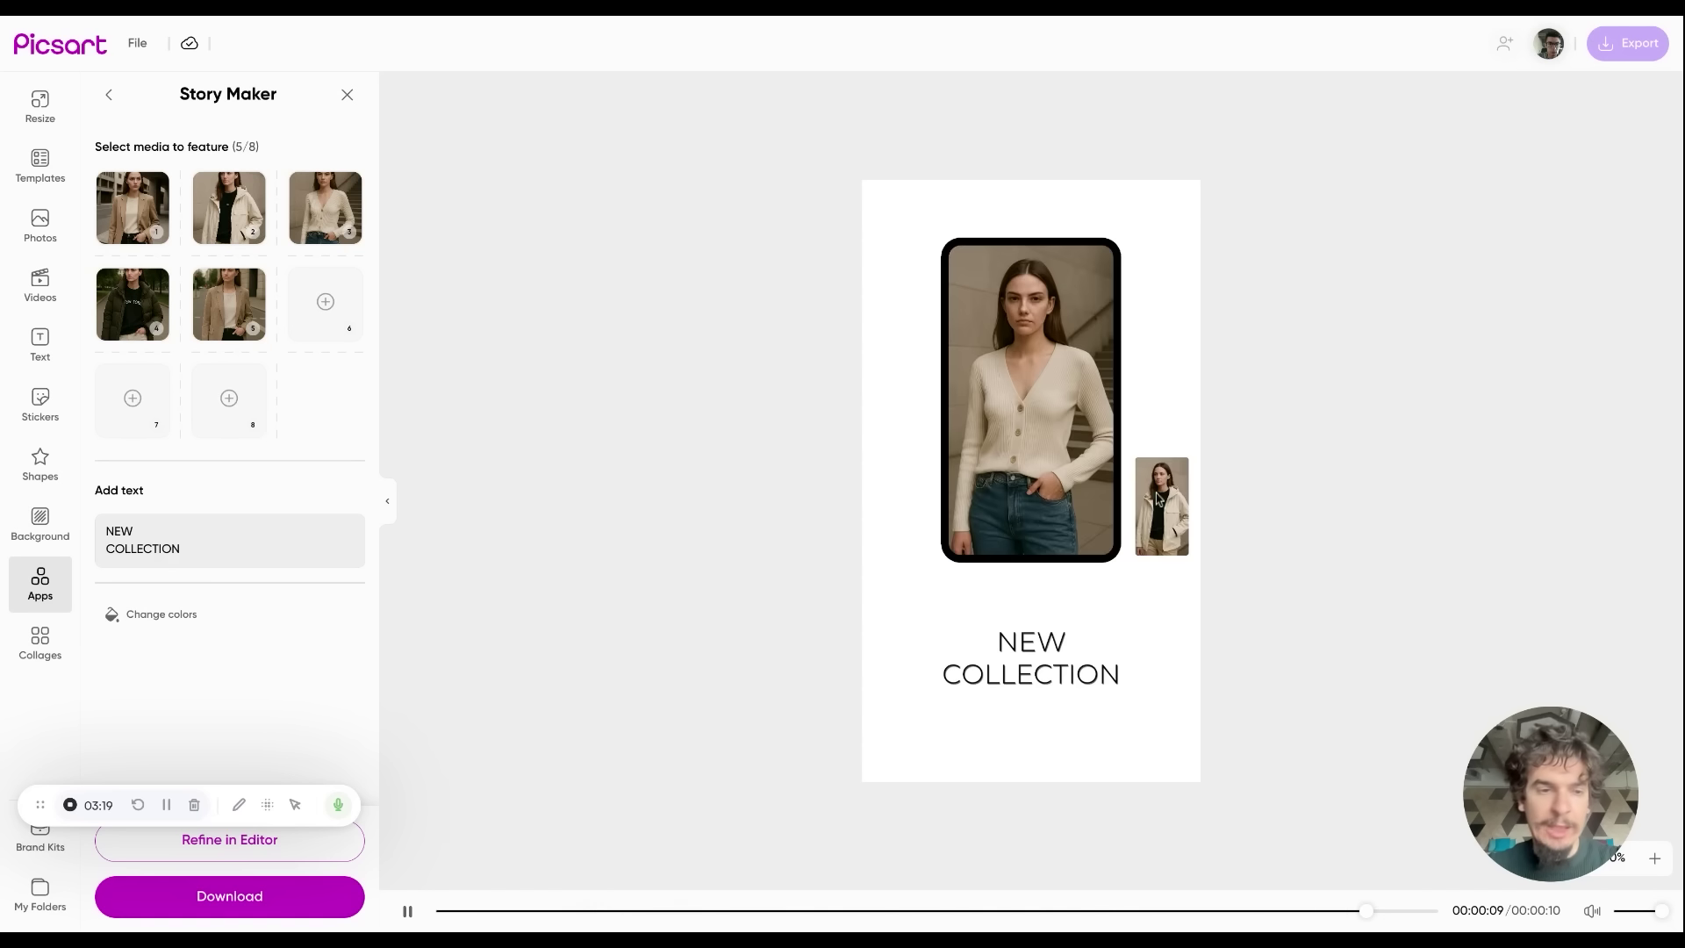
- Keep the NEW COLLECTION headline, make the story colour red, and refine it in the editor
{"action": "left_click", "coordinate": [142, 531]}
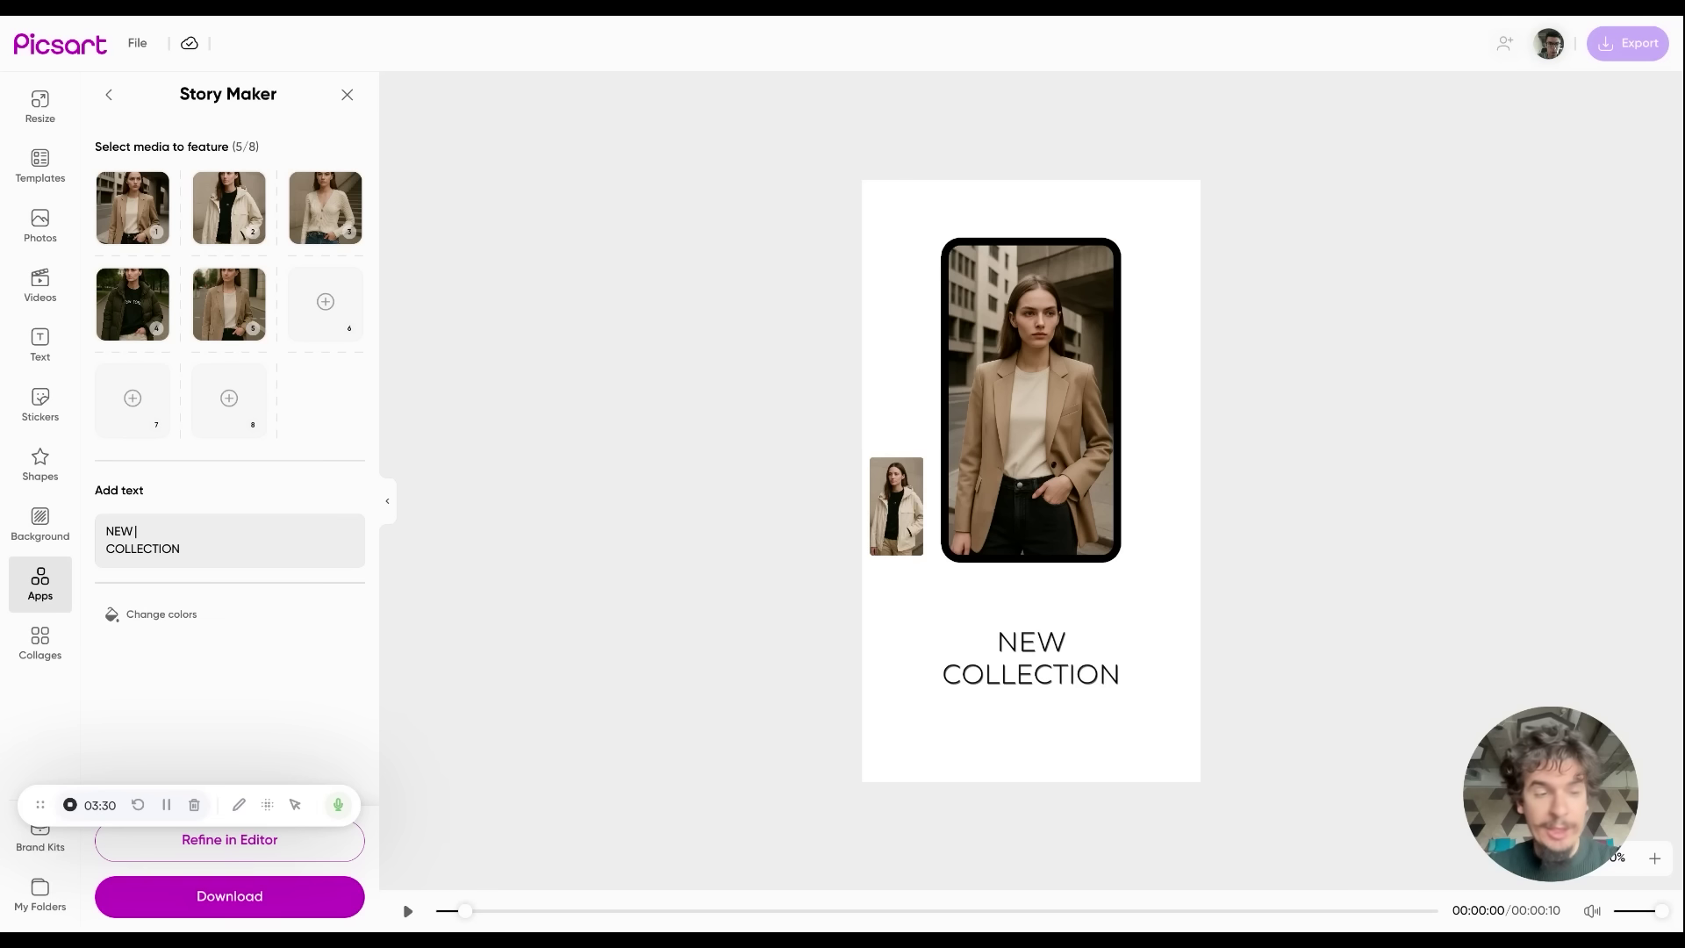
{"action": "left_click", "coordinate": [155, 615]}
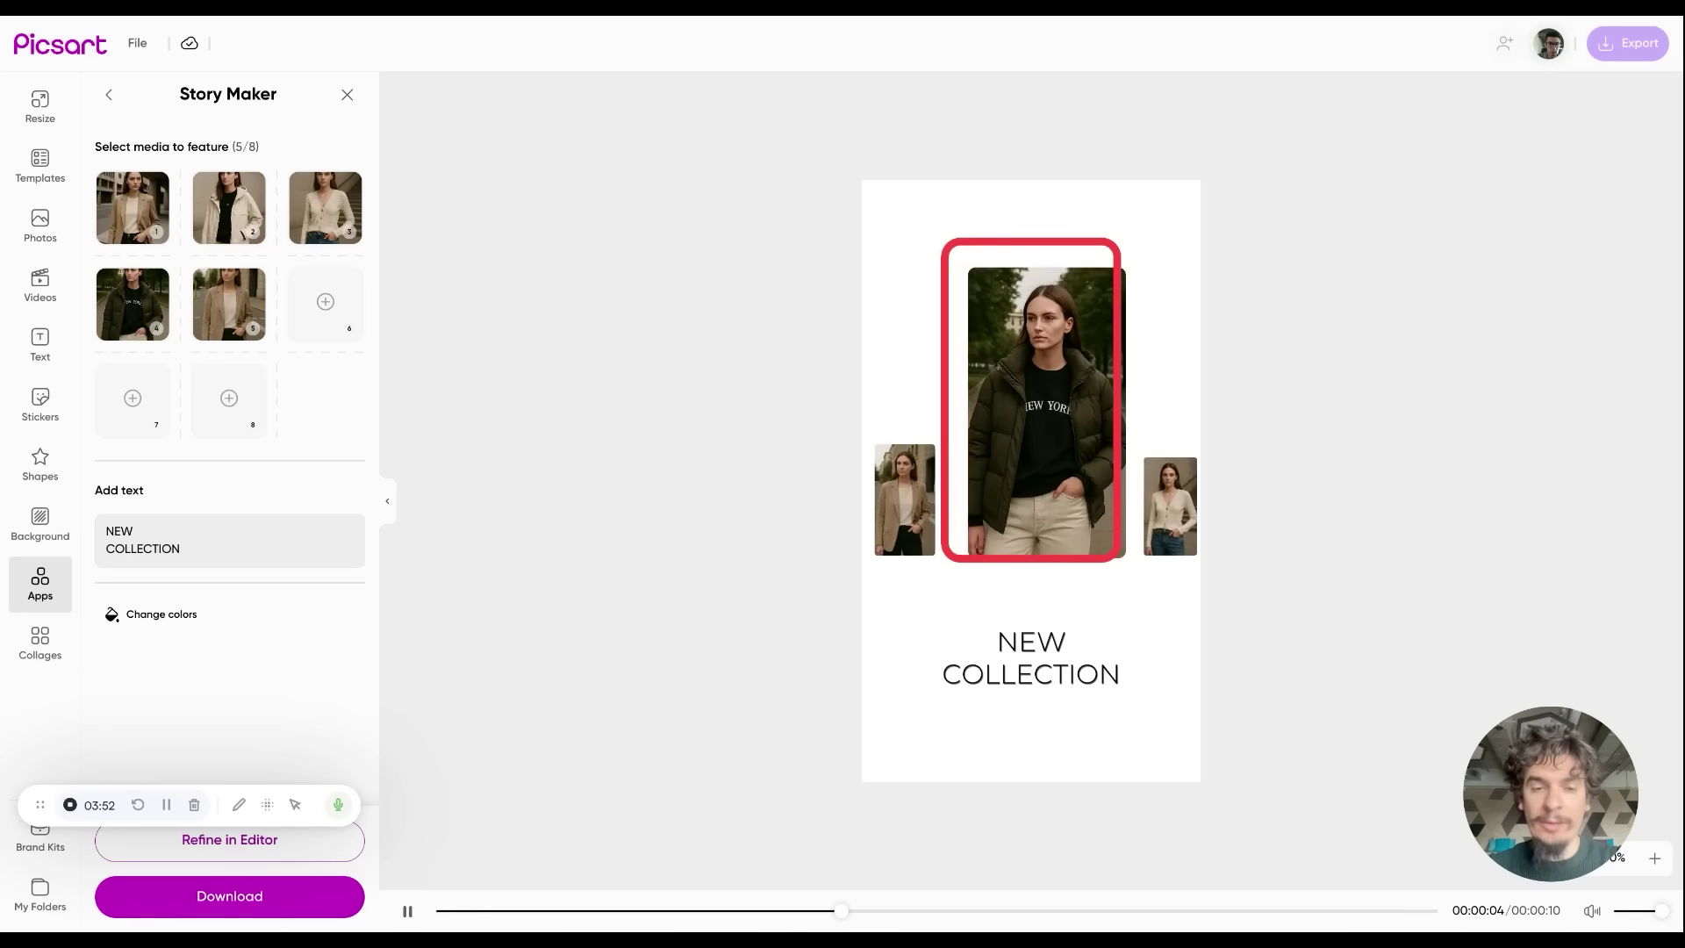
{"action": "left_click", "coordinate": [229, 894]}
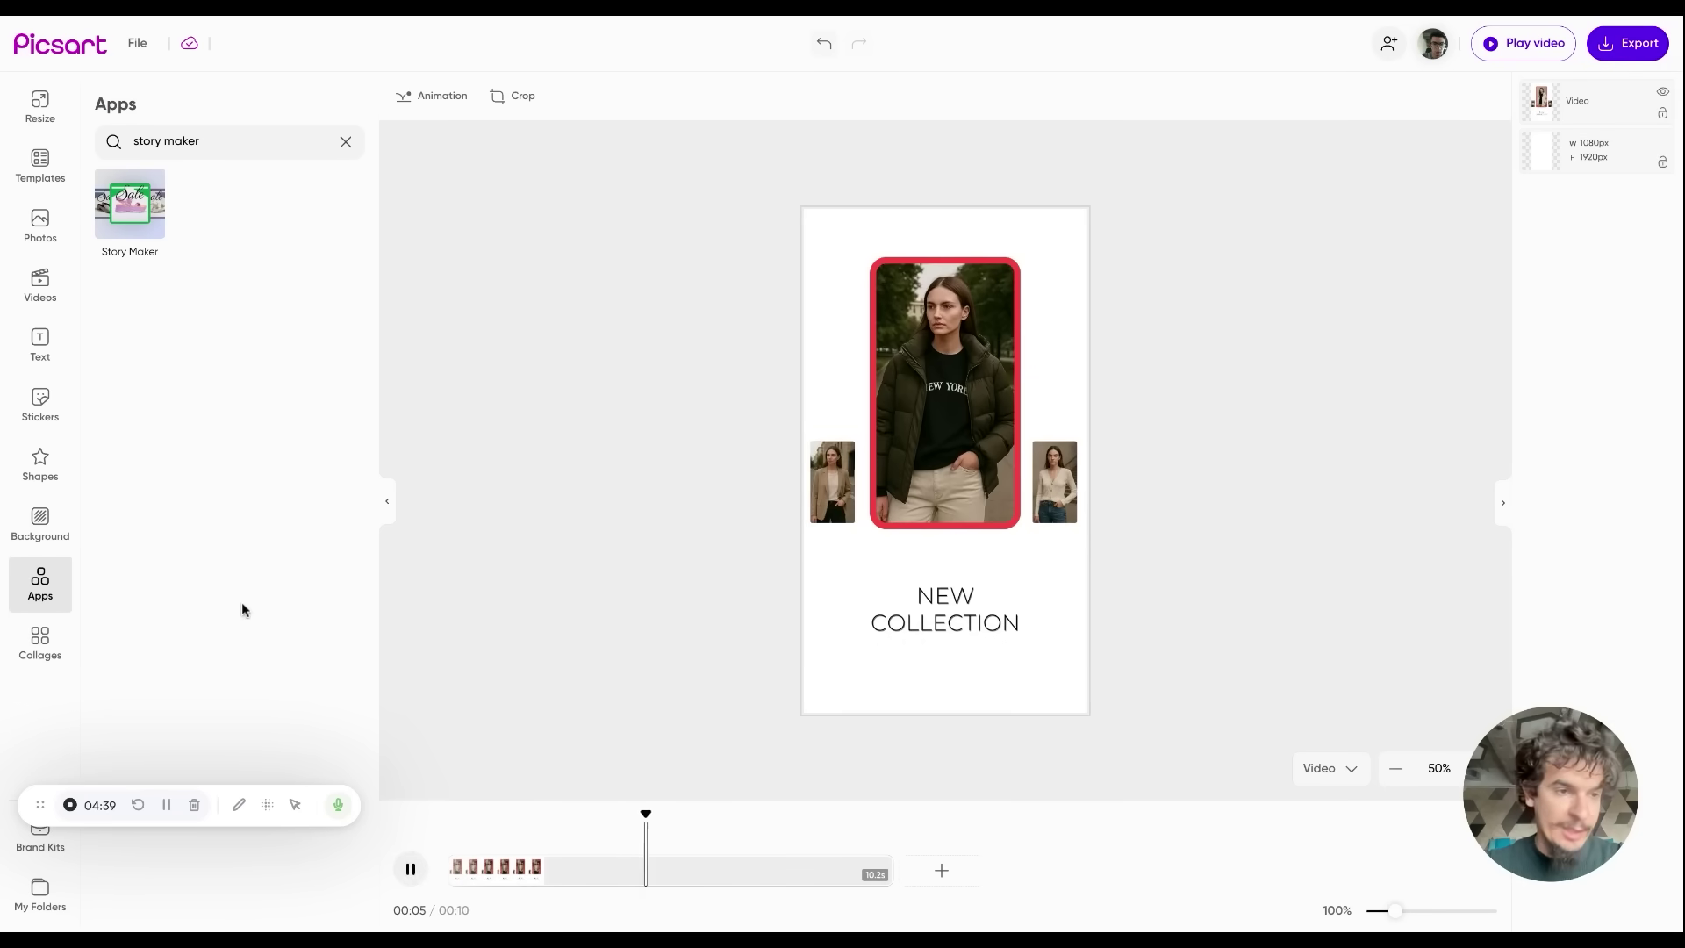
- Add the NEW DROP sticker from Stickers > Duotone Sales and open its edit options
{"action": "left_click", "coordinate": [41, 410]}
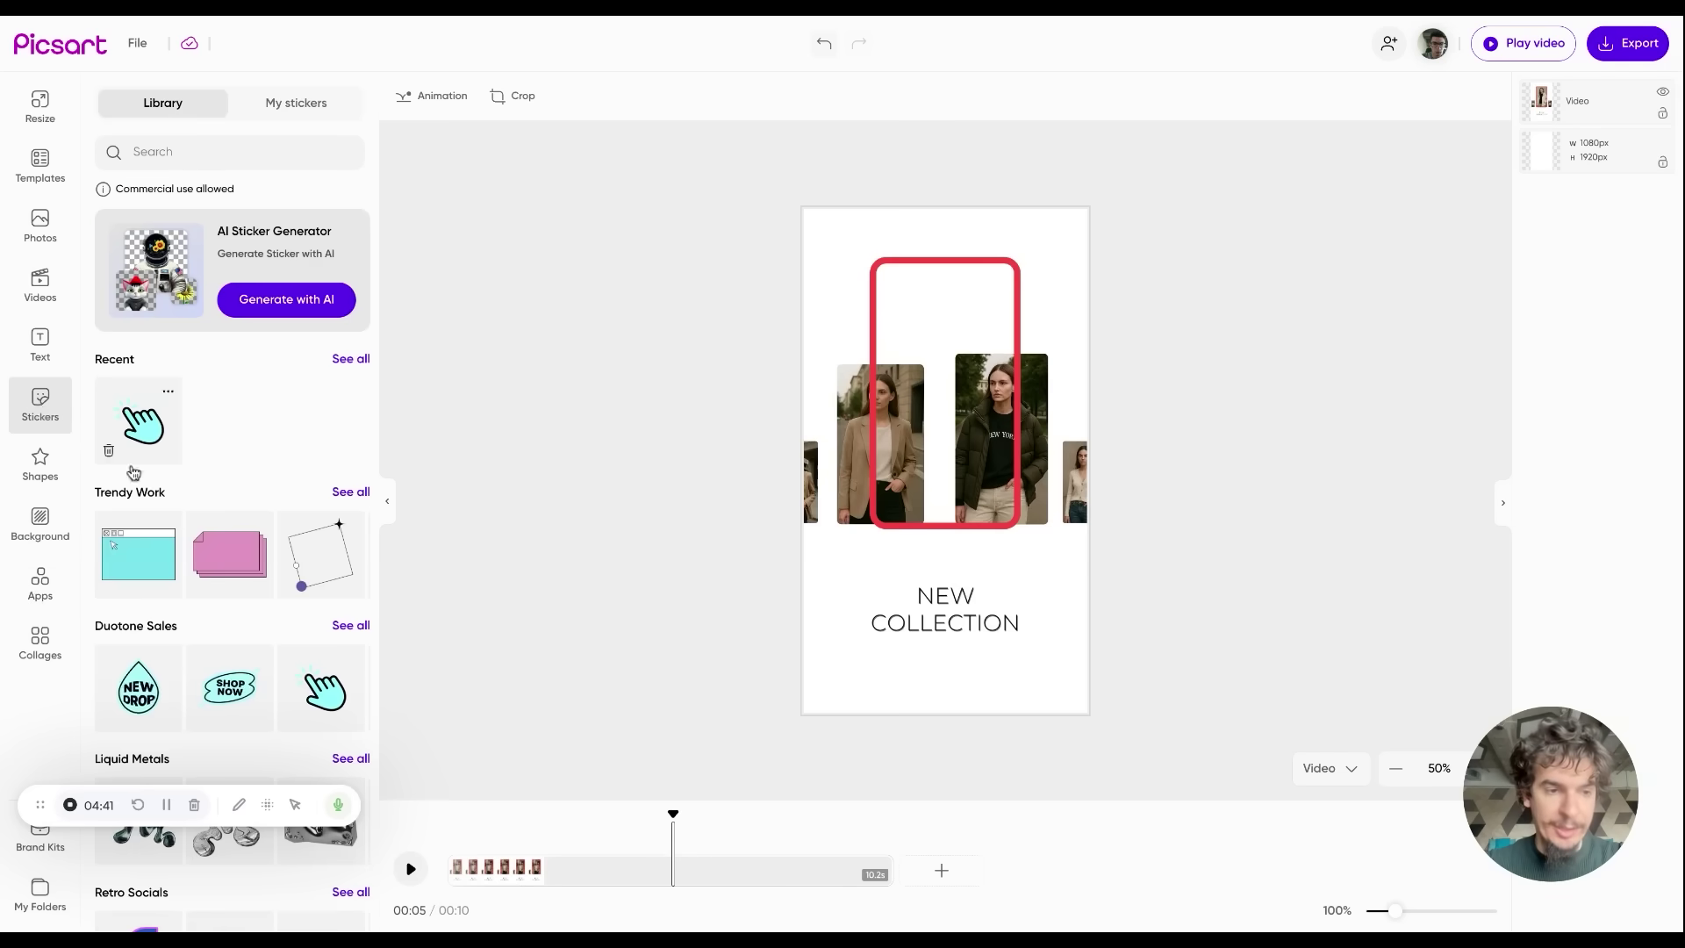
{"action": "scroll", "coordinate": [188, 500], "scroll_direction": "down", "scroll_amount": 3}
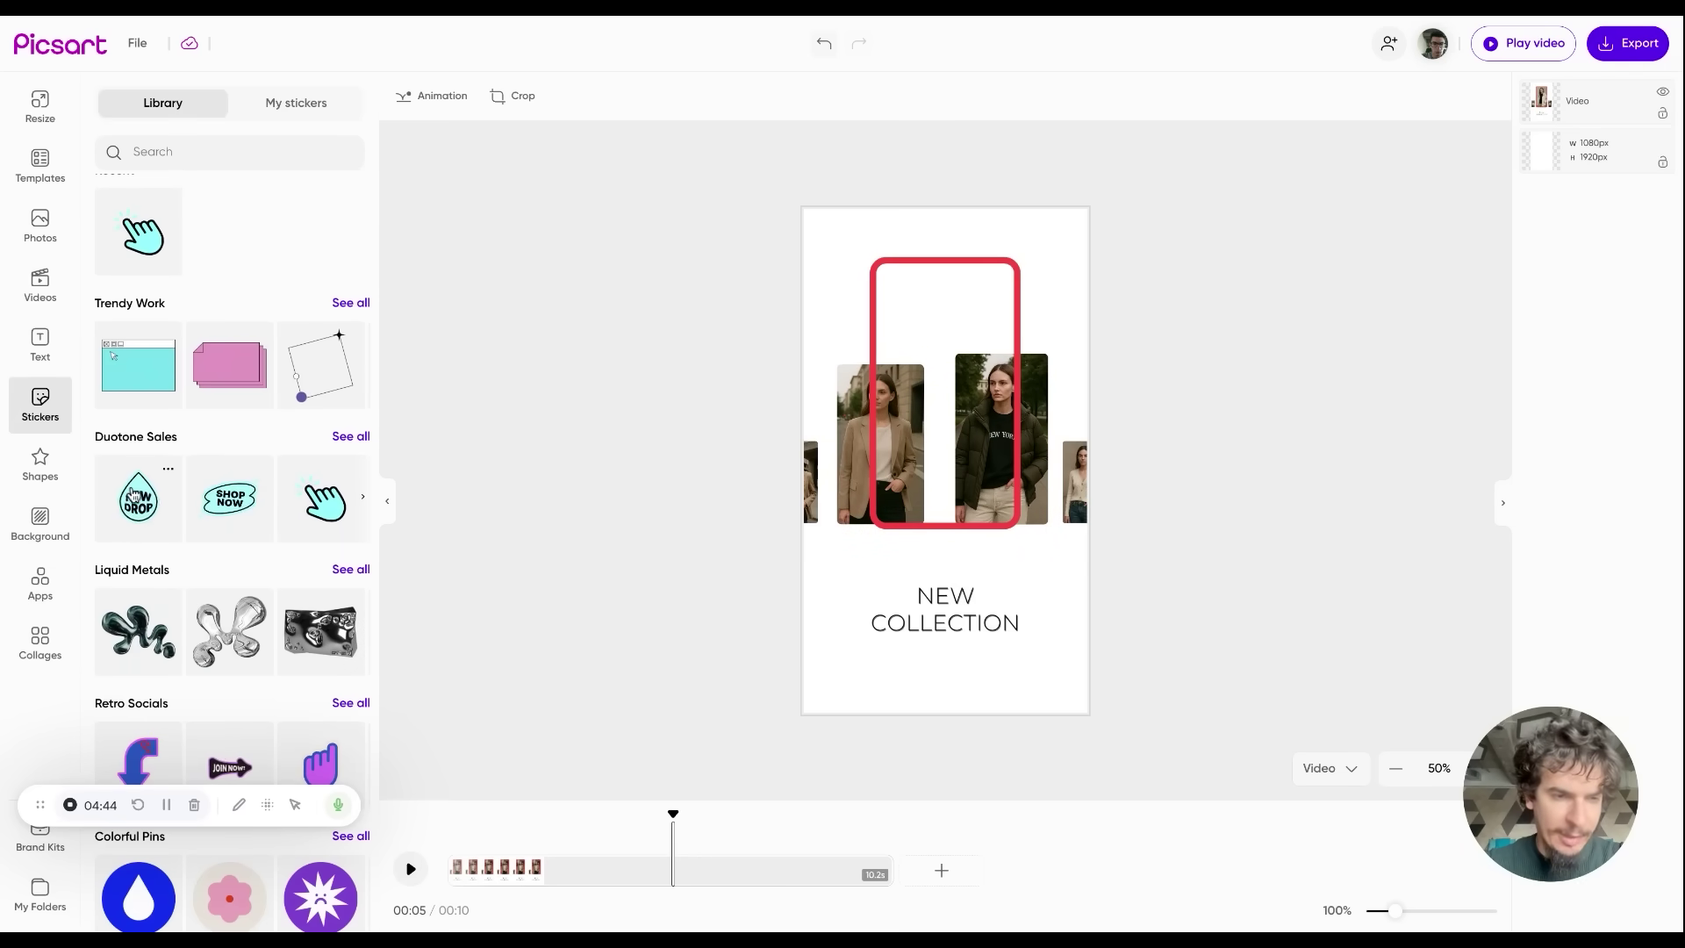
{"action": "left_click", "coordinate": [138, 507]}
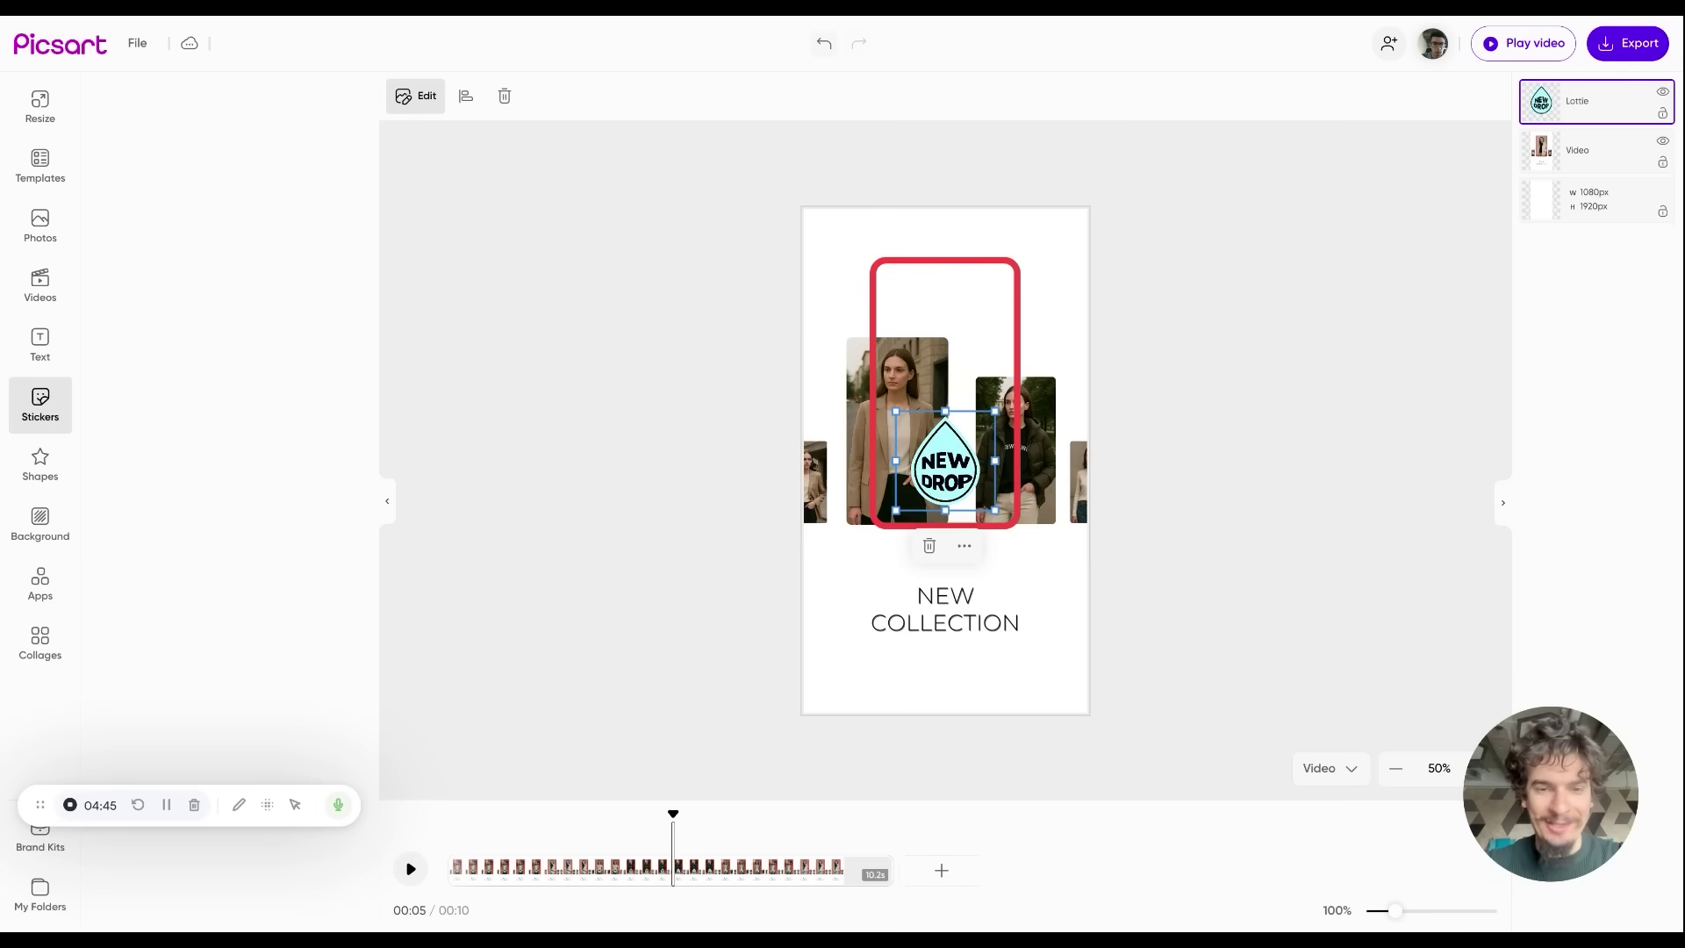
{"action": "left_click", "coordinate": [415, 95]}
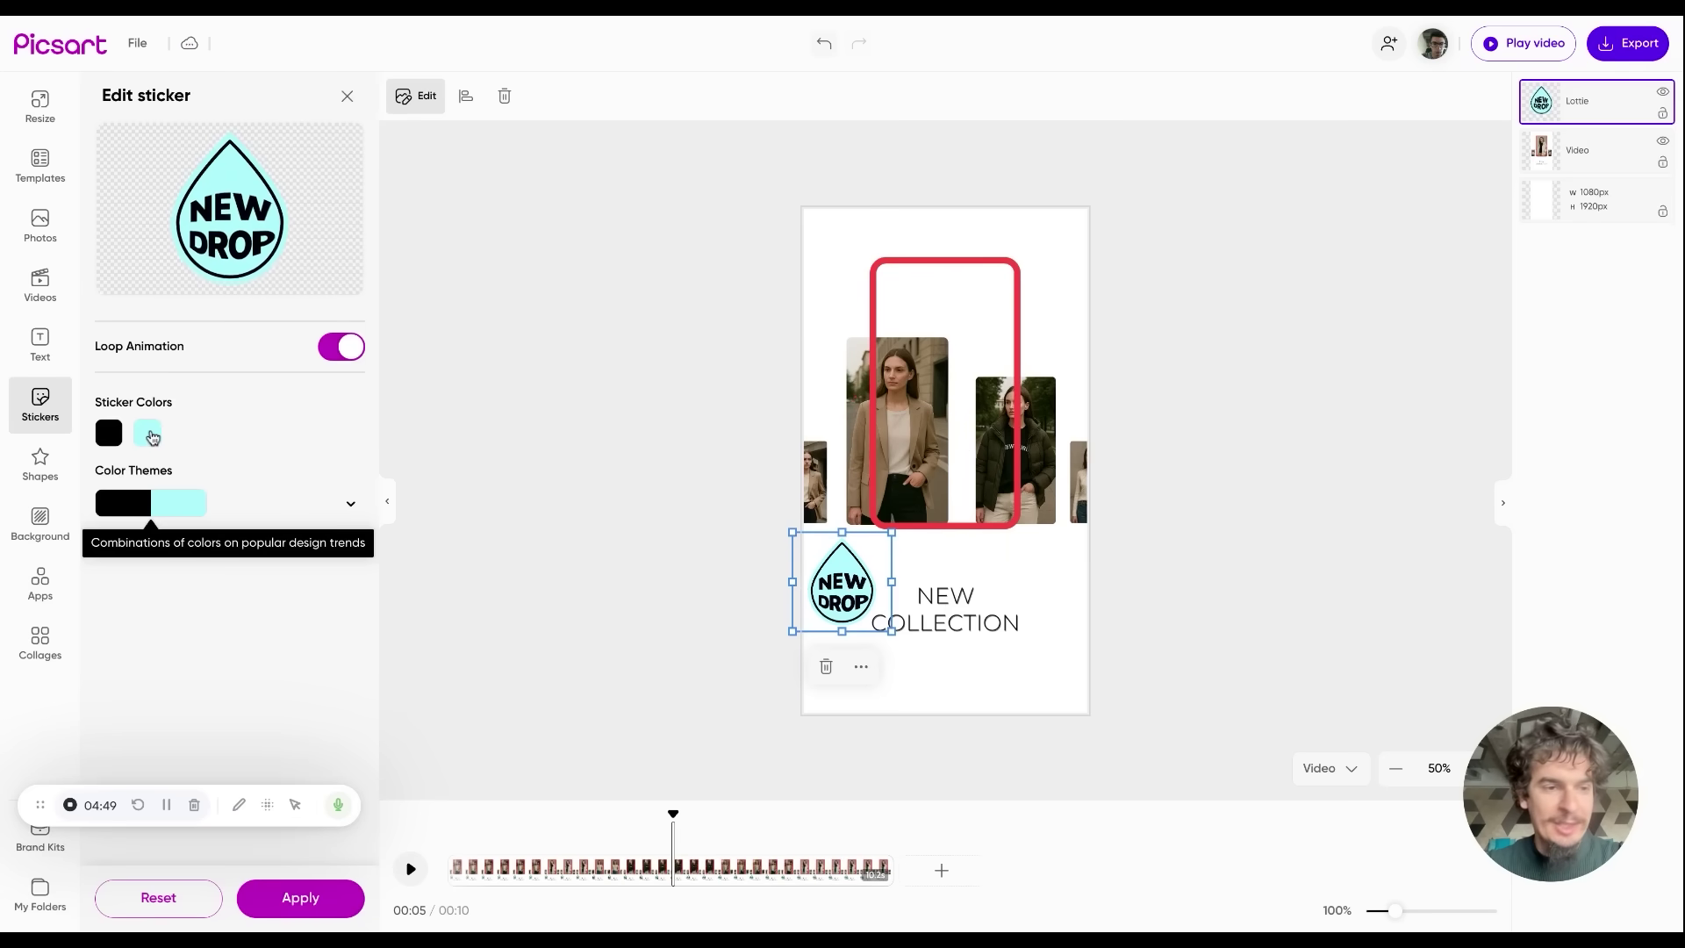
- Recolour the sticker's cyan to red #e93a44, shrink it below the text, and preview
{"action": "left_click", "coordinate": [152, 437]}
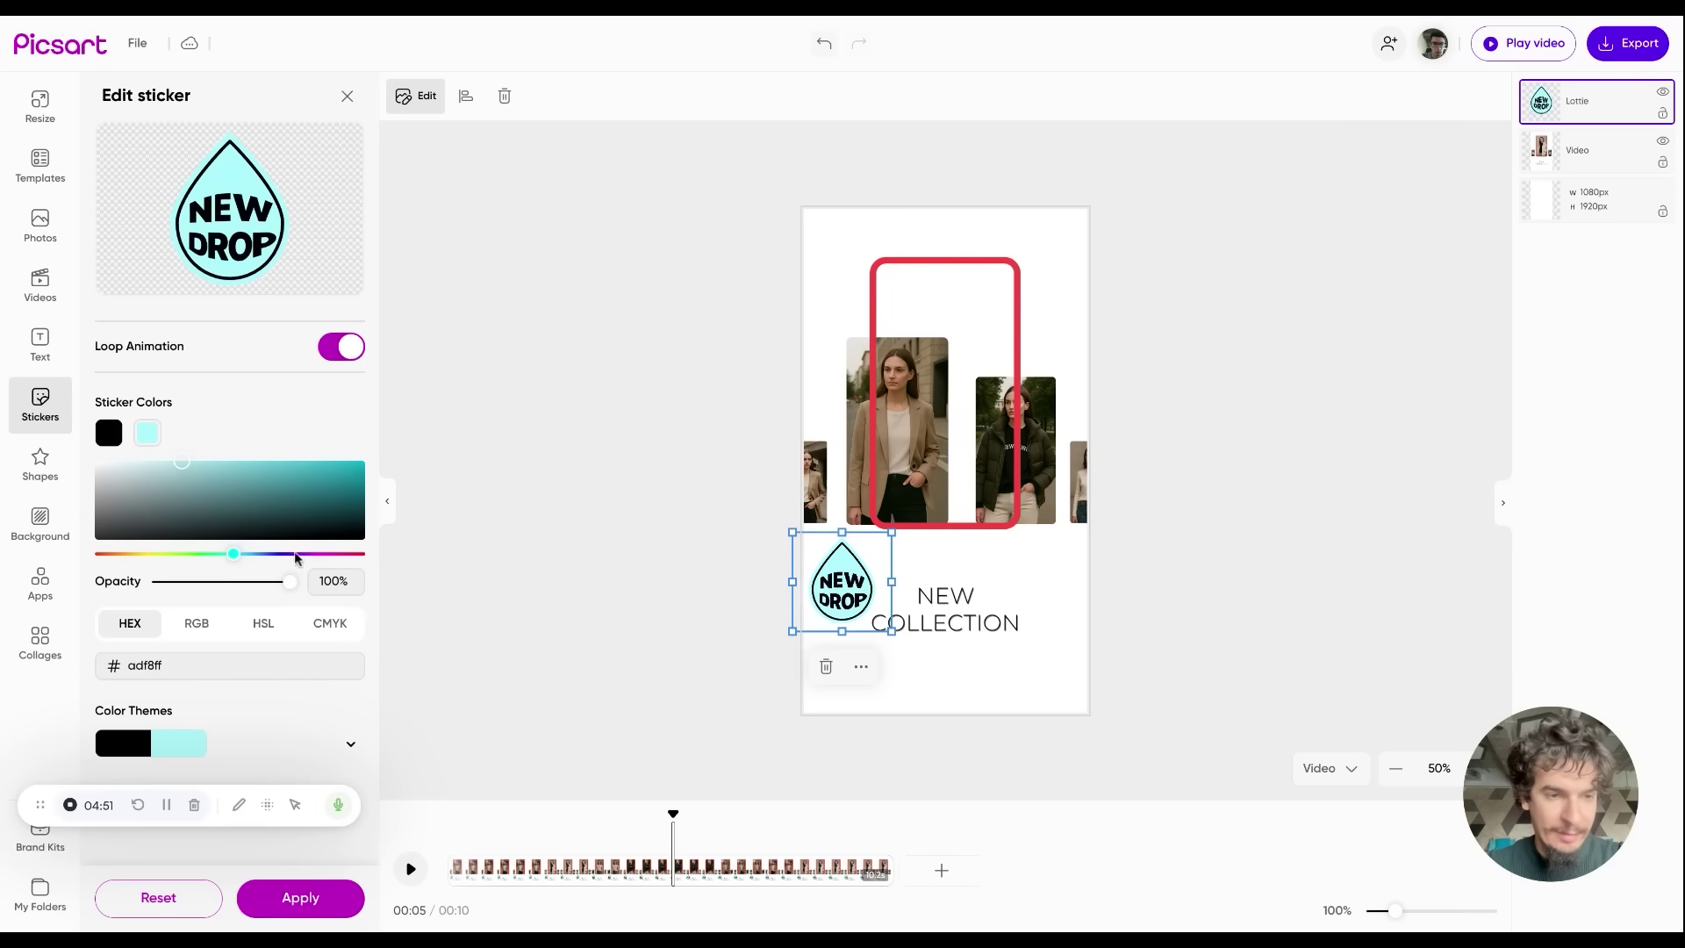
{"action": "left_click_drag", "start_coordinate": [296, 558], "coordinate": [355, 552]}
{"action": "left_click", "coordinate": [297, 467]}
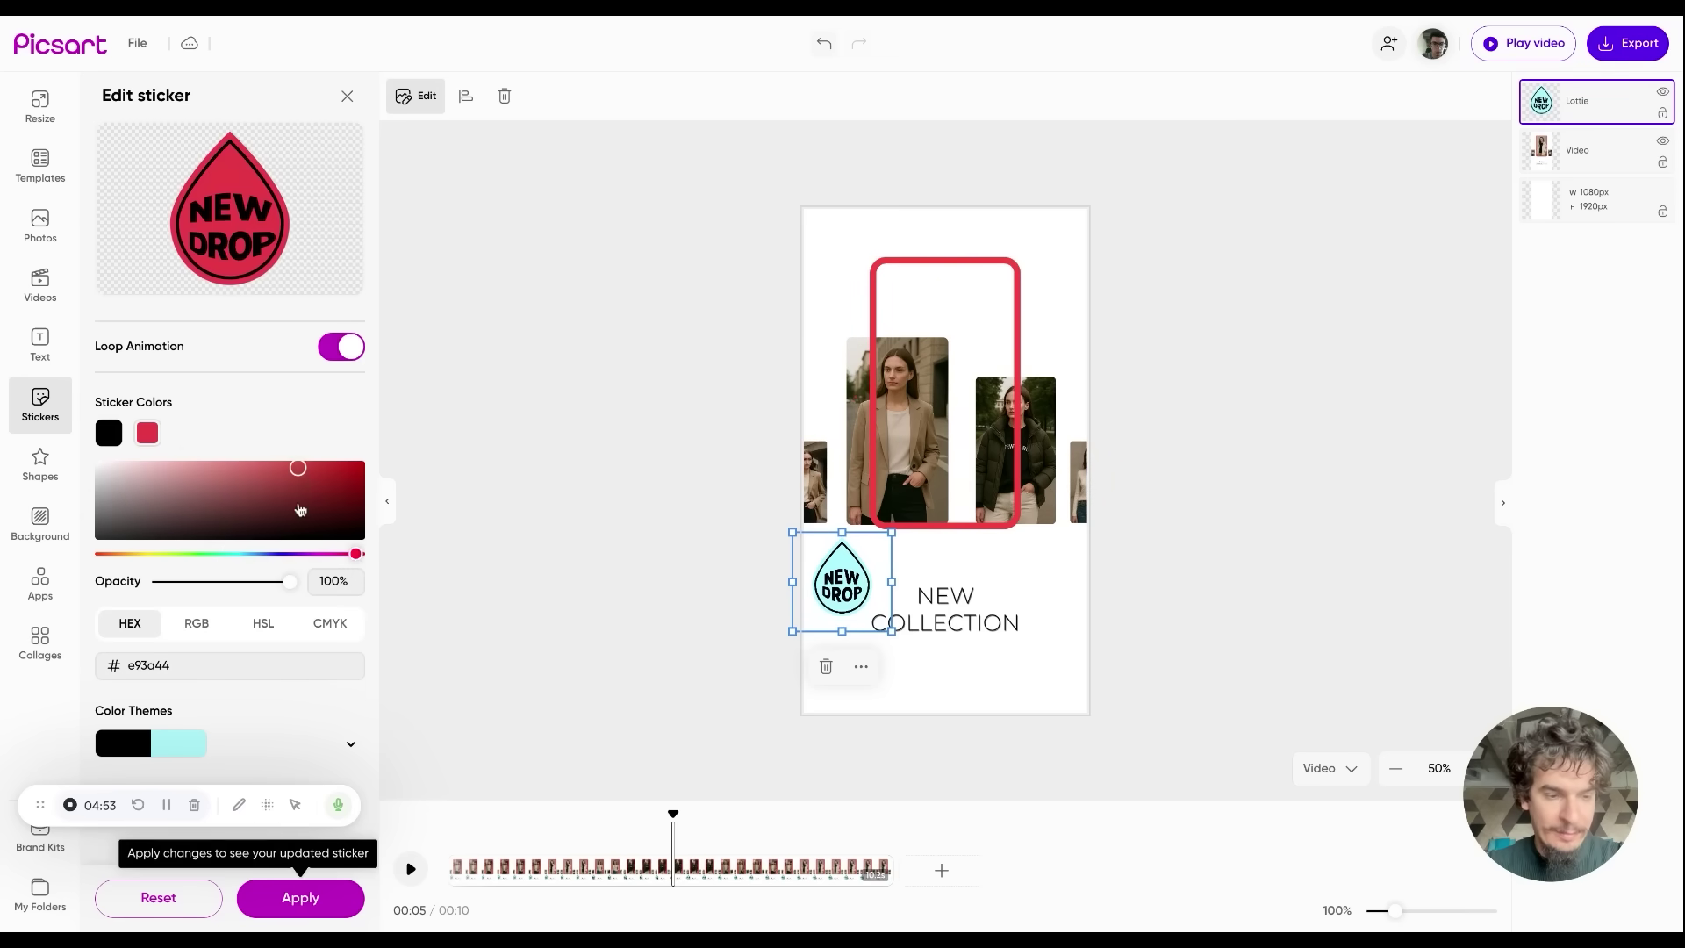
{"action": "left_click", "coordinate": [301, 897]}
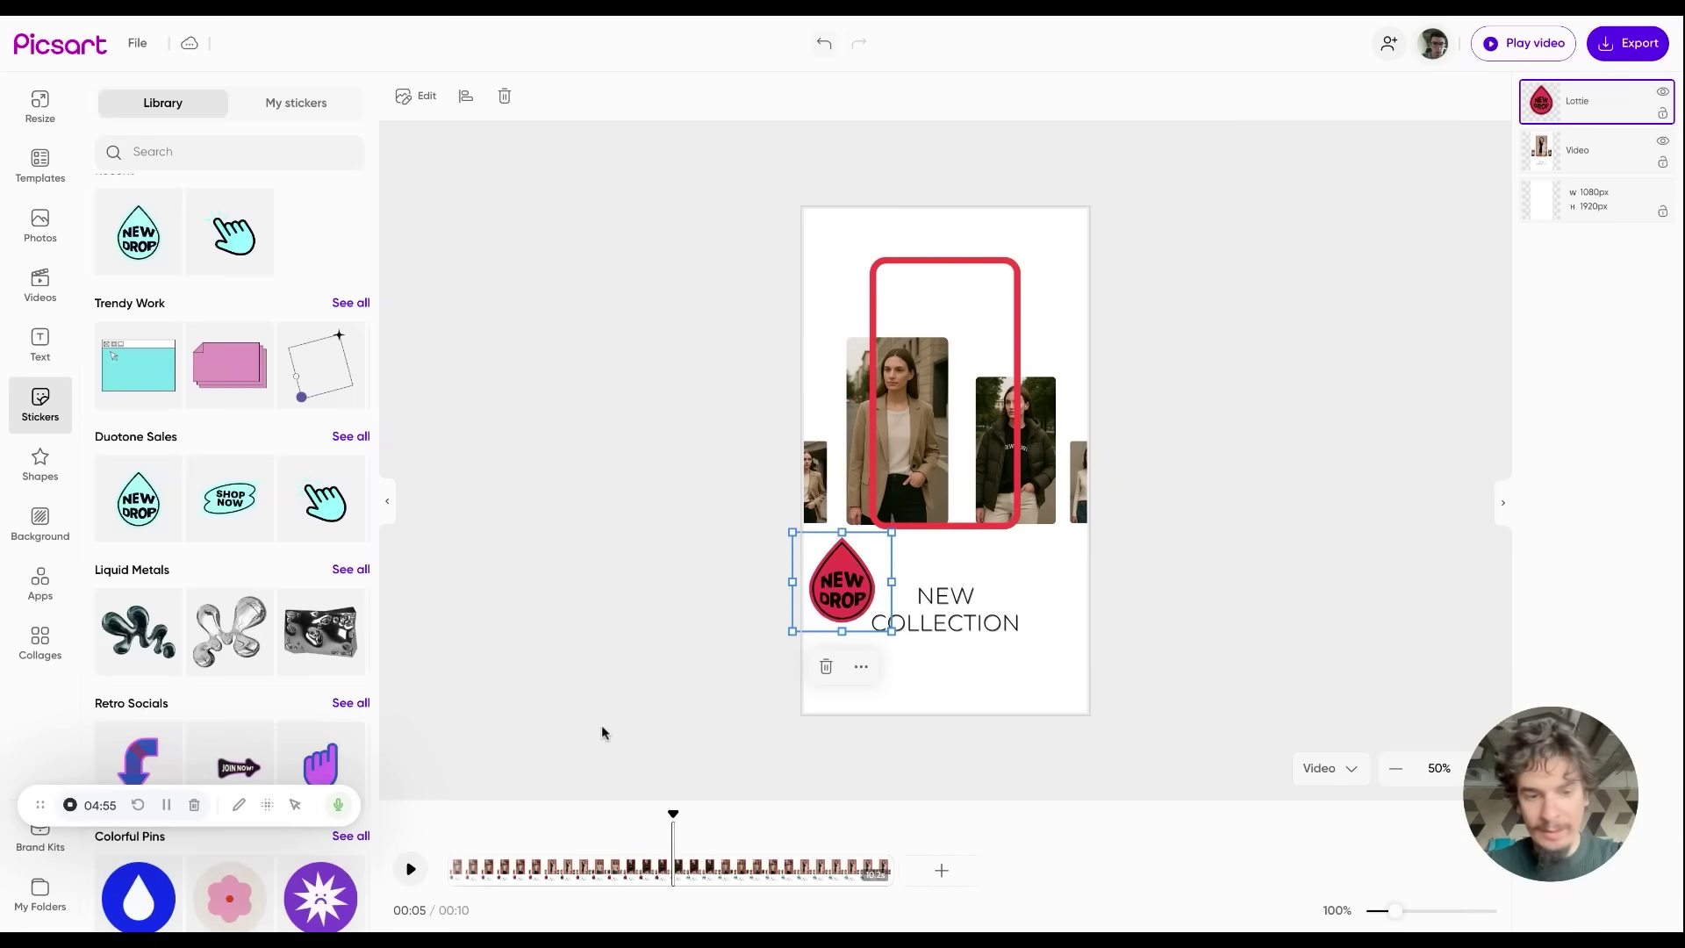
{"action": "mouse_move", "coordinate": [891, 531]}
{"action": "left_mouse_down"}
{"action": "mouse_move", "coordinate": [853, 570]}
{"action": "mouse_move", "coordinate": [880, 649]}
{"action": "left_mouse_up"}
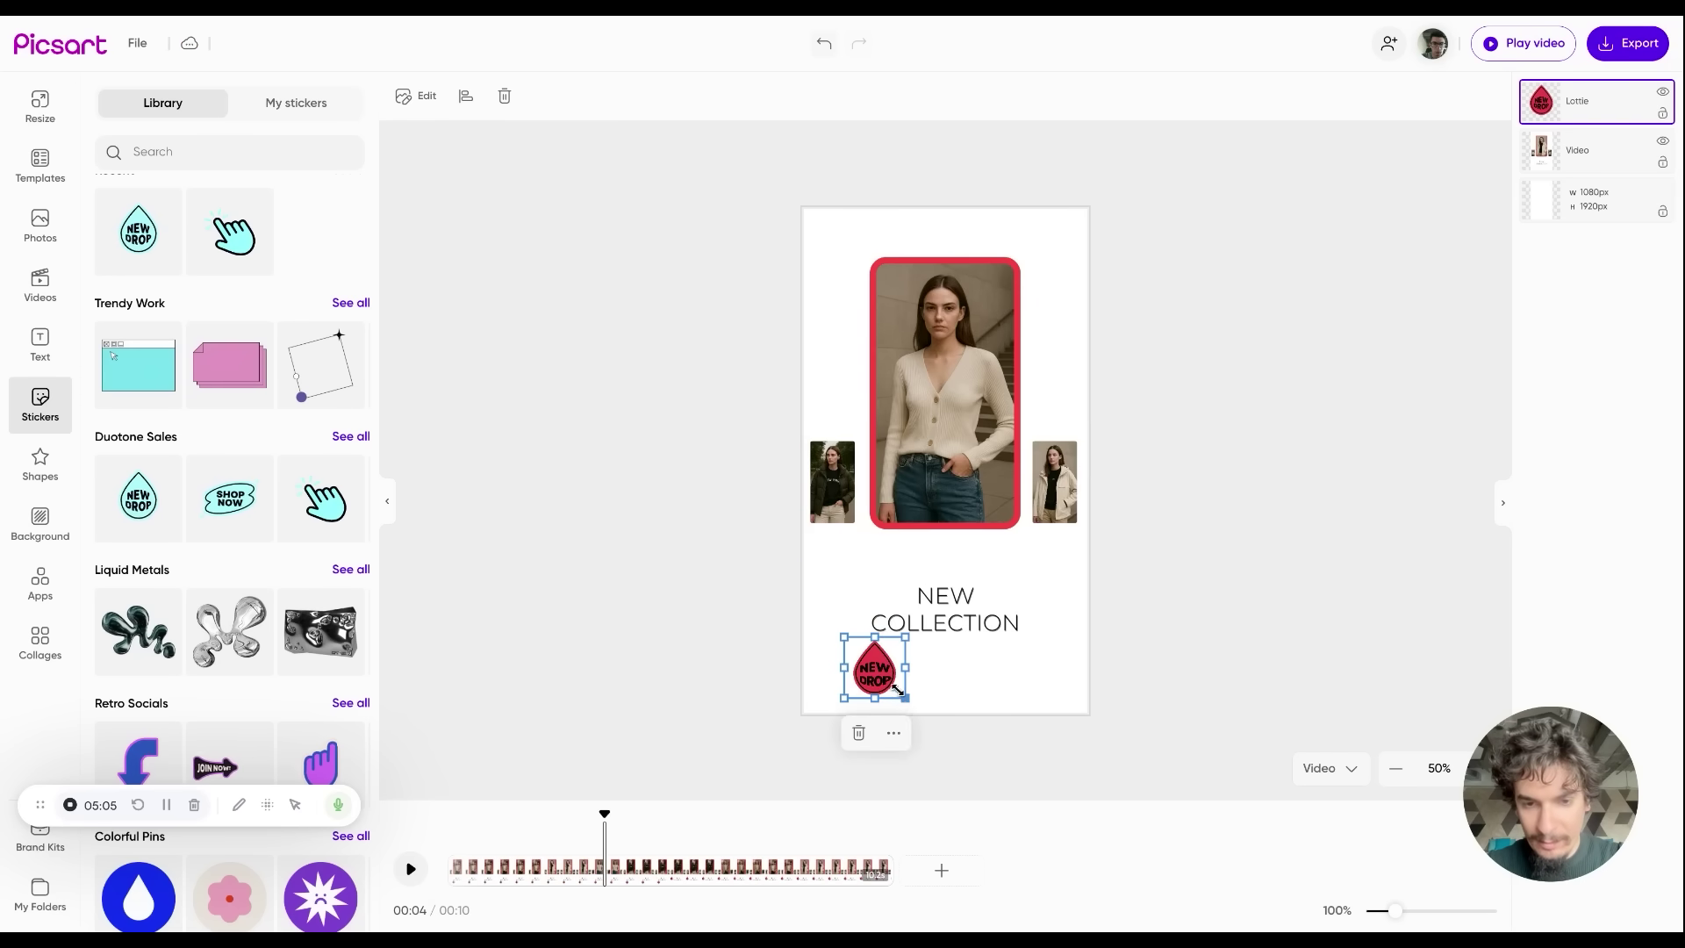
{"action": "left_click", "coordinate": [410, 869]}
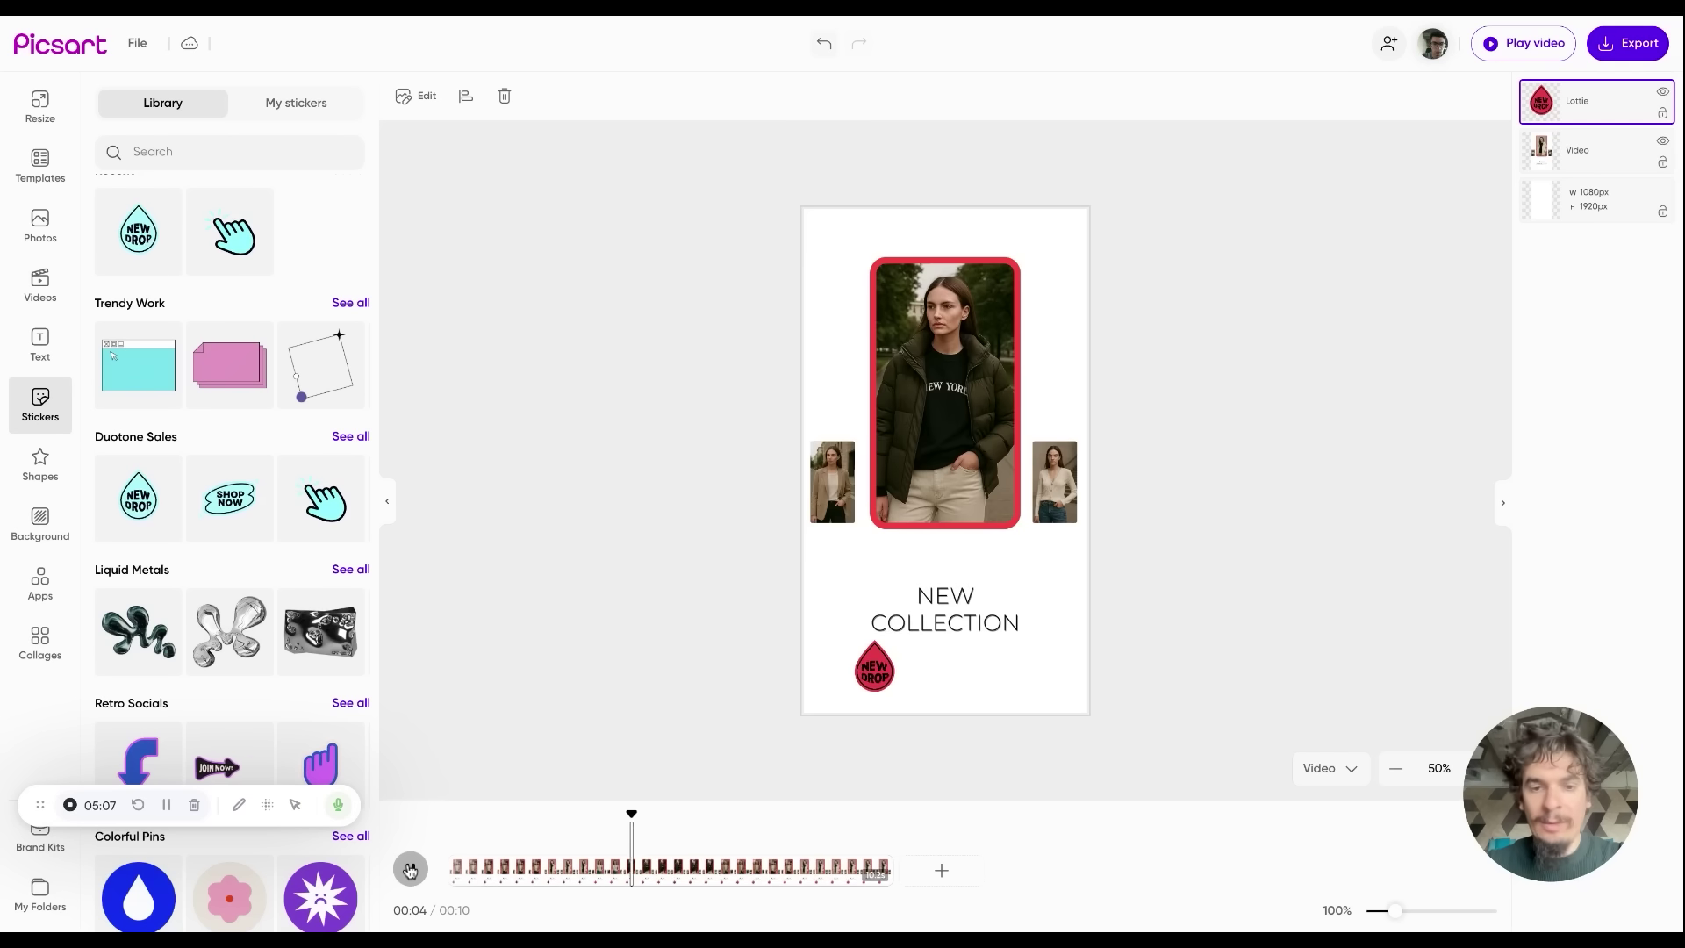
- Open the Export panel to save the 10-second story as an MP4
{"action": "left_click", "coordinate": [1632, 53]}
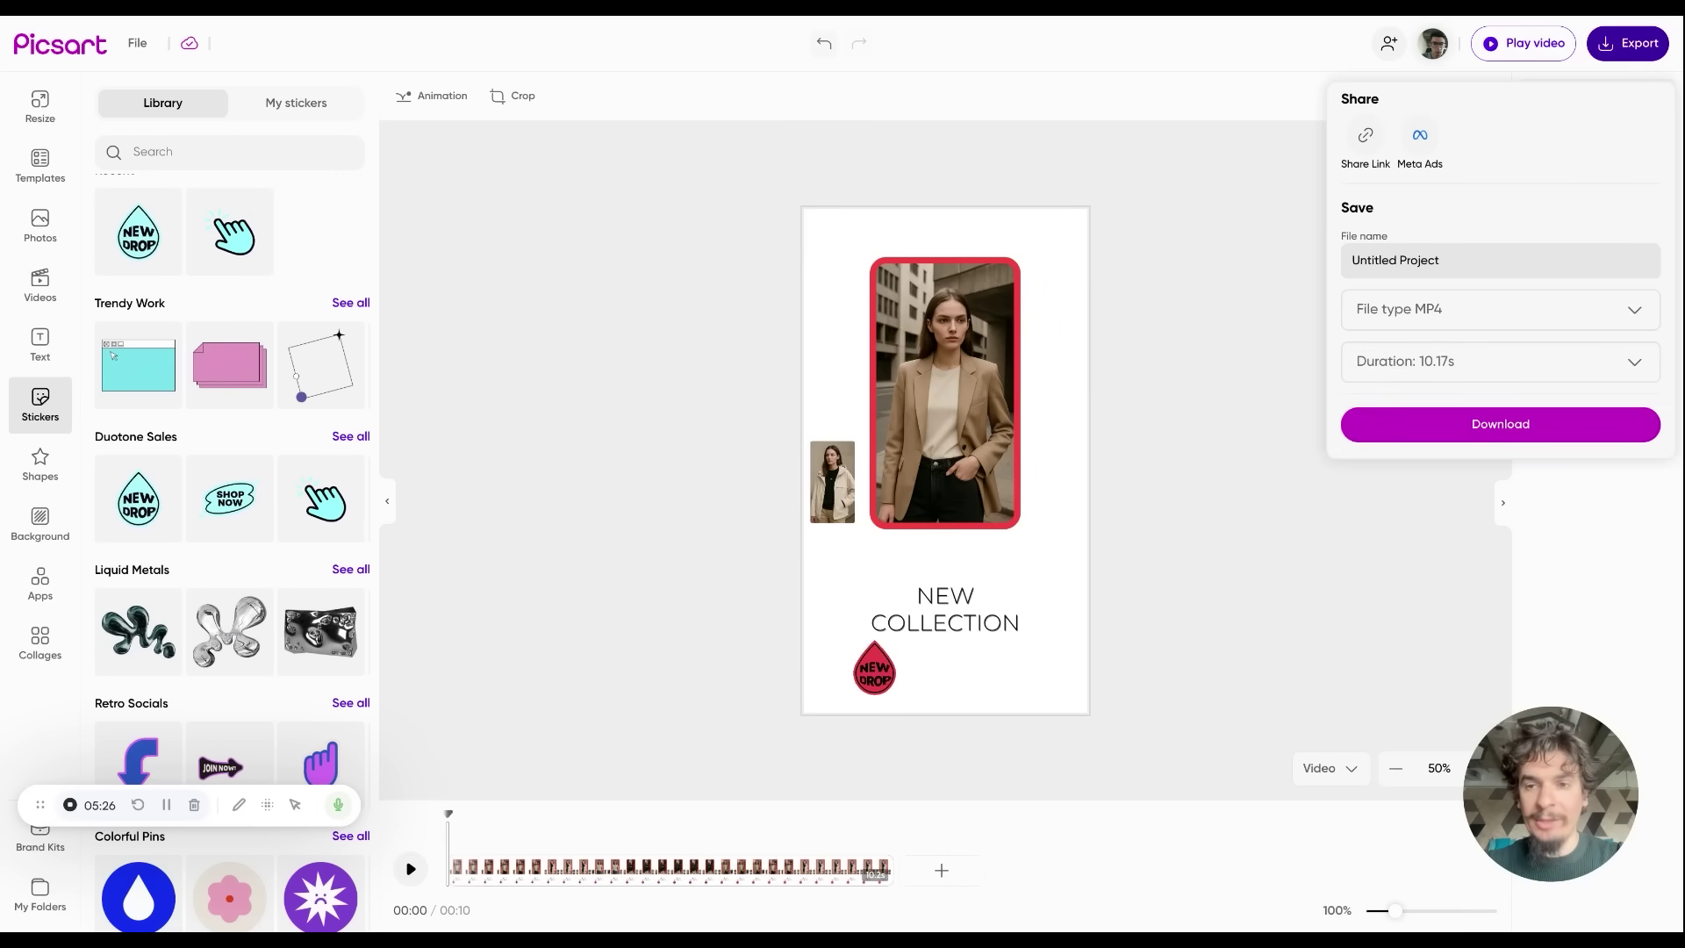